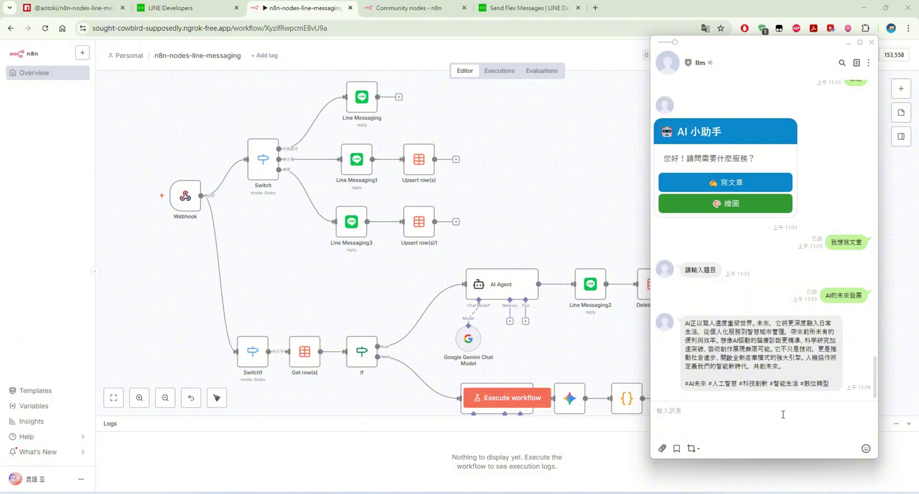
# Choose the 繪圖 service in the chatbot's AI 小助手 menu and send AI機器人 as the drawing topic.
pyautogui.rightClick(766, 410)
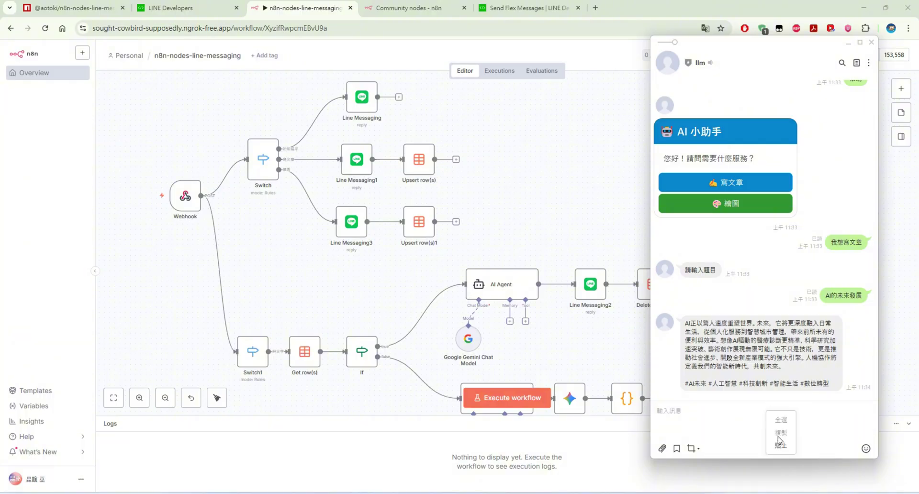
pyautogui.click(778, 441)
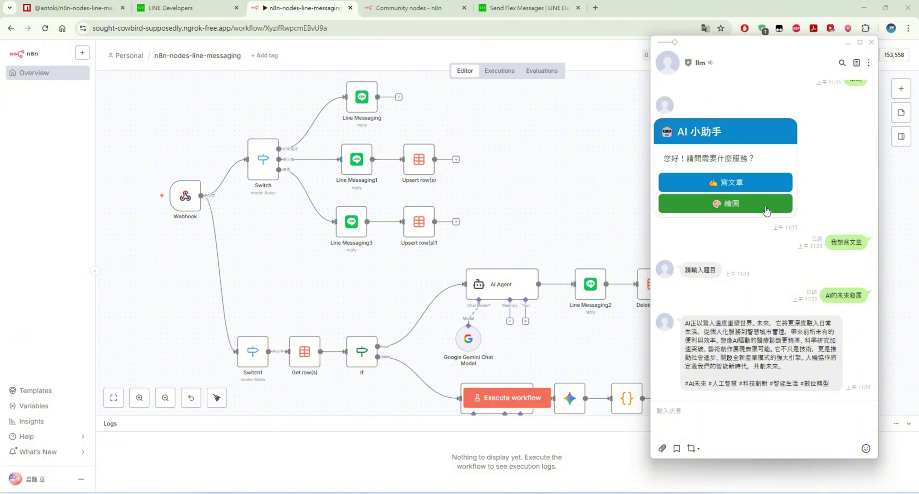
pyautogui.click(767, 211)
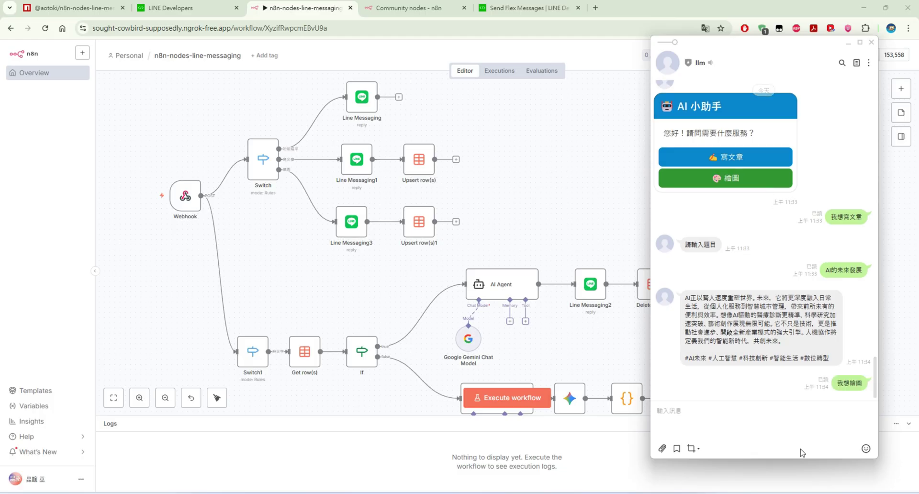
pyautogui.rightClick(804, 424)
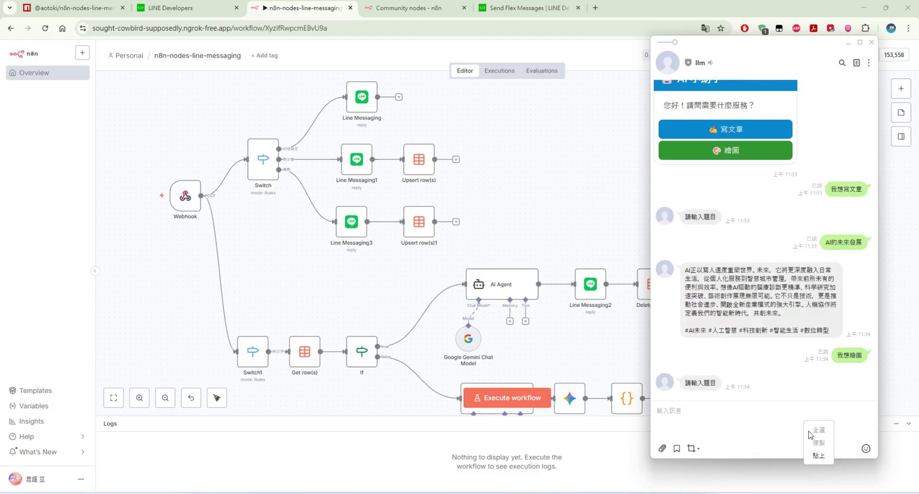
pyautogui.click(818, 455)
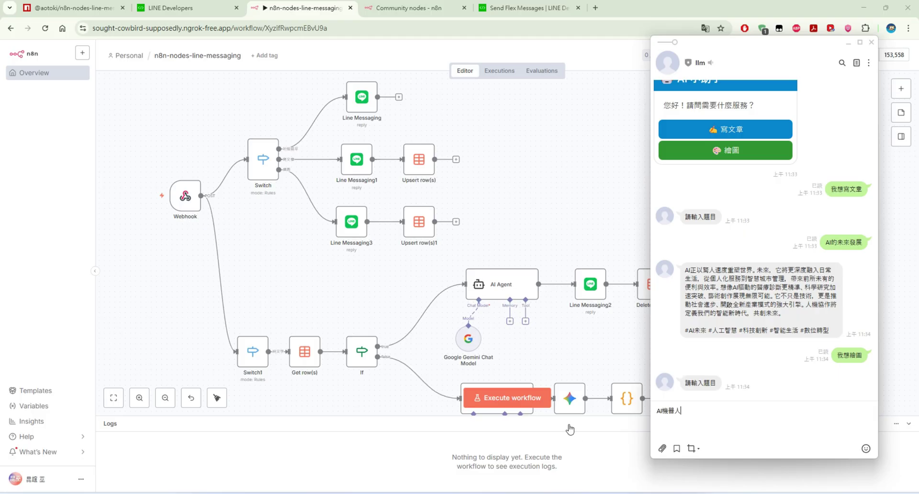
pyautogui.press('Return')
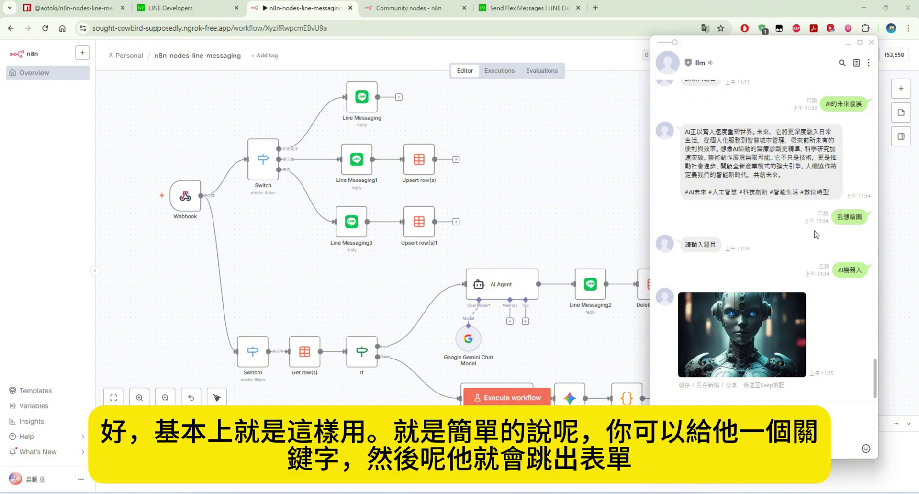
# Review the chat from the AI 小助手 service menu through the article and drawing replies.
pyautogui.scroll(5, 843, 161)
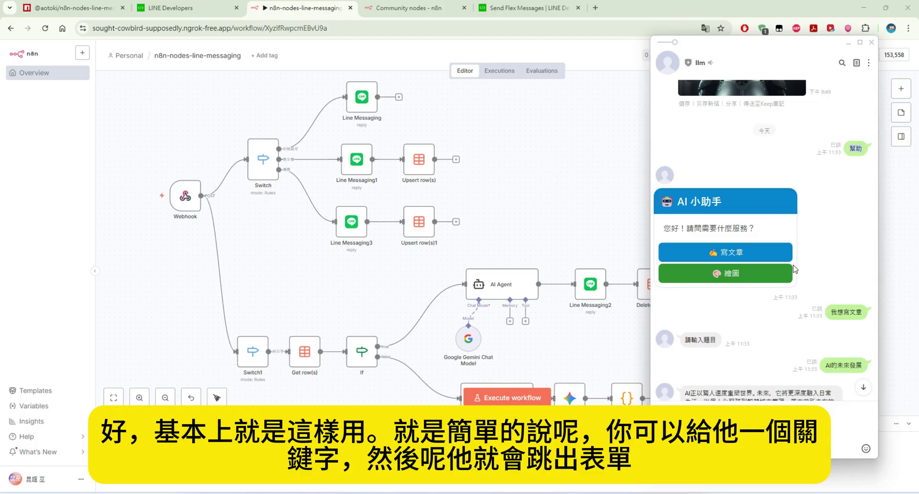
pyautogui.scroll(-2, 794, 269)
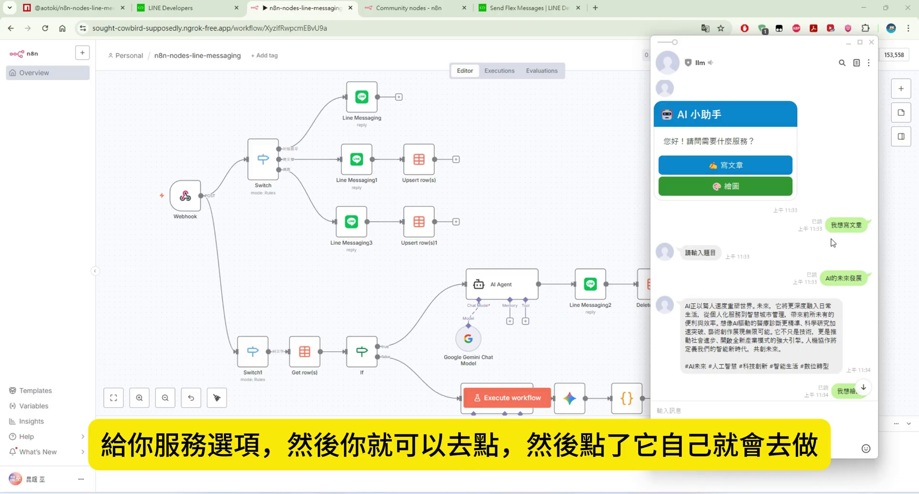
pyautogui.scroll(-4, 779, 234)
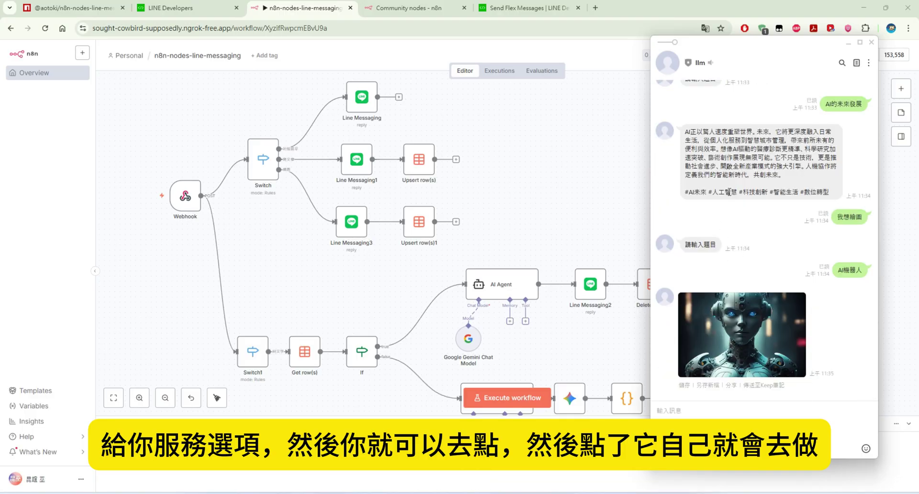
# Return to the n8n-nodes-line-messaging workflow and deactivate it.
pyautogui.click(620, 190)
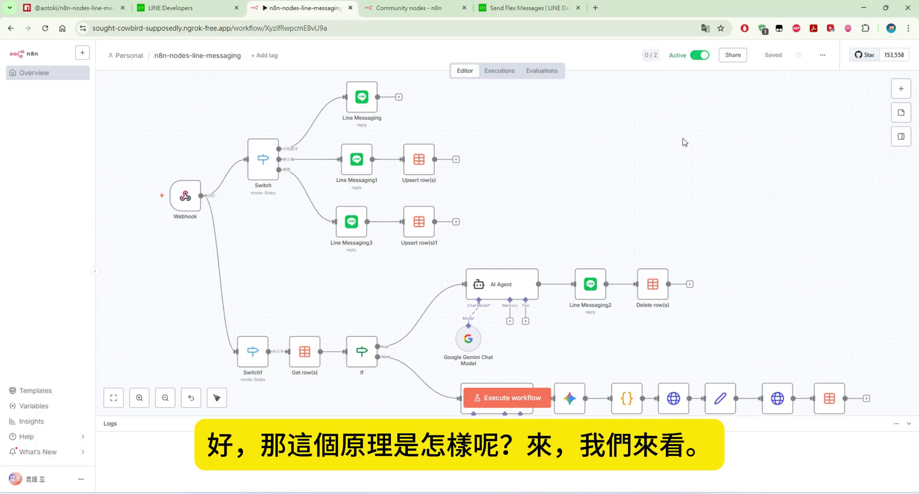
pyautogui.click(707, 57)
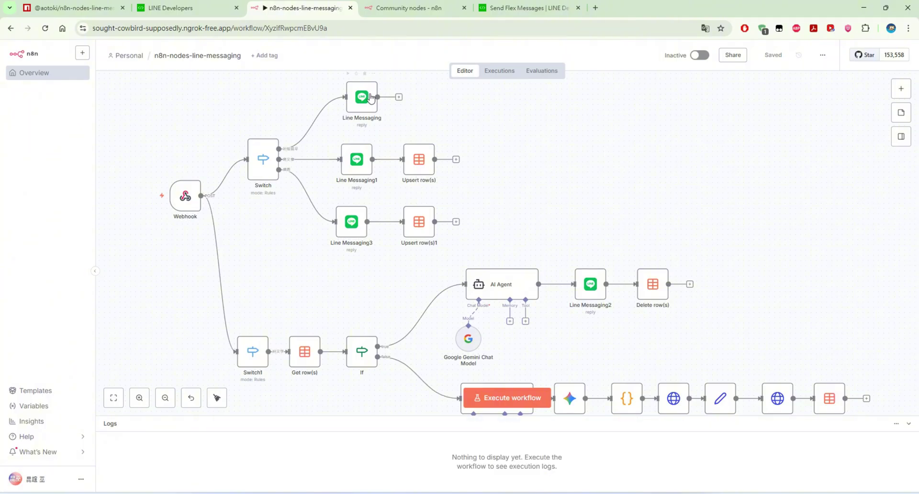
# Inspect the first routing rule of the upper Switch node, including its 幫助 keyword, and return to the canvas.
pyautogui.doubleClick(274, 153)
pyautogui.moveTo(460, 172); pyautogui.dragTo(309, 165)
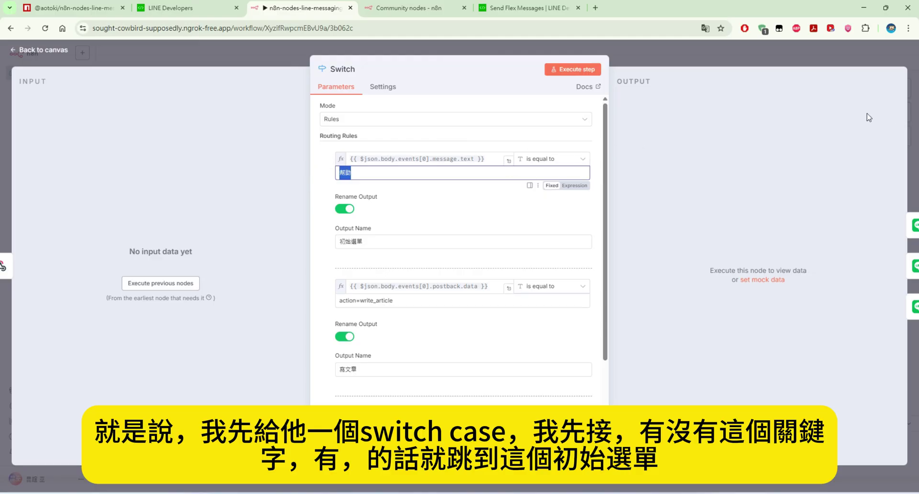
pyautogui.click(162, 67)
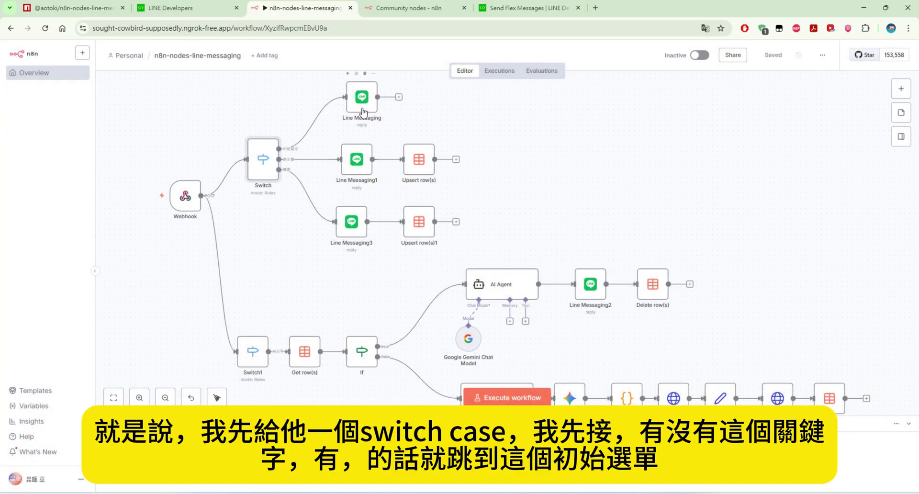
# Examine the reply settings and Flex Message JSON of the Line Messaging node on the 初始選單 branch.
pyautogui.doubleClick(374, 116)
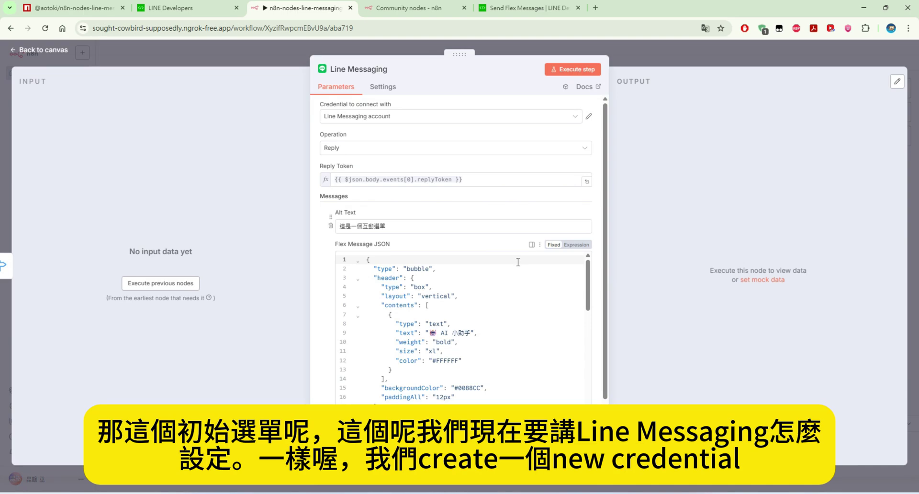
pyautogui.scroll(-3, 429, 188)
pyautogui.scroll(3, 429, 188)
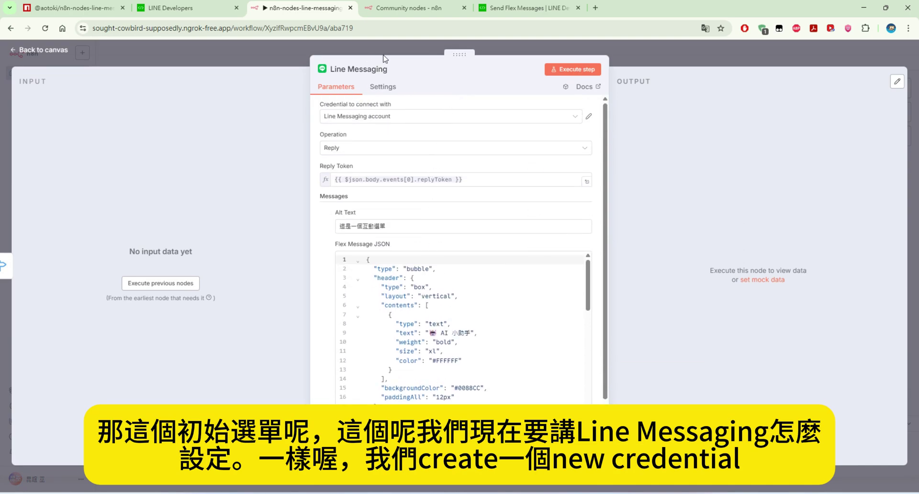
# Start a new Line Messaging API credential for the node, ready for entering the Channel Access Token.
pyautogui.click(398, 117)
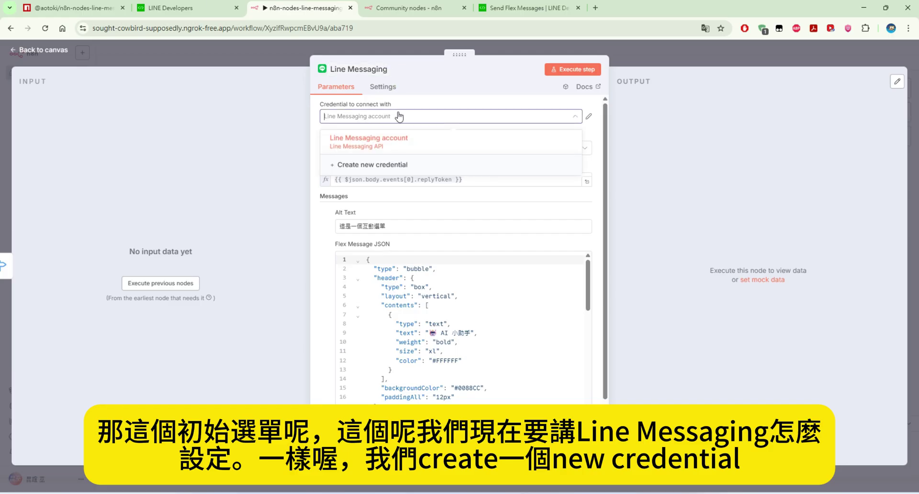
pyautogui.click(485, 162)
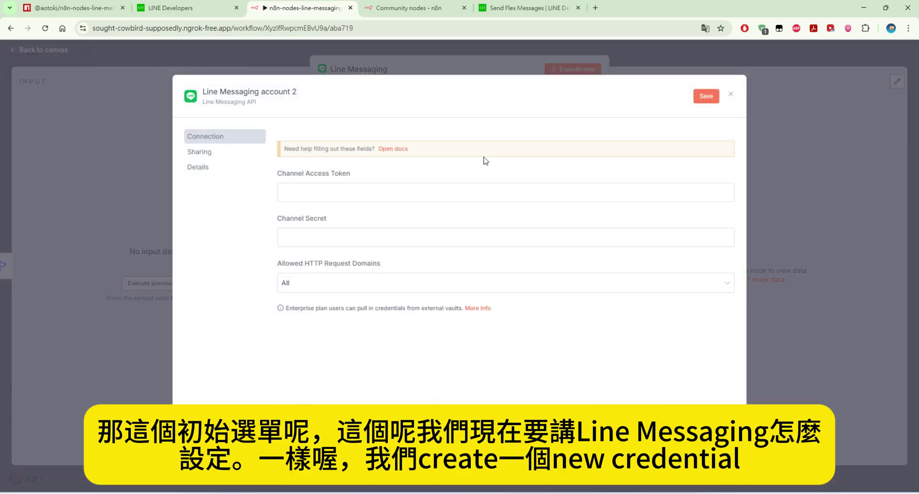
pyautogui.click(410, 187)
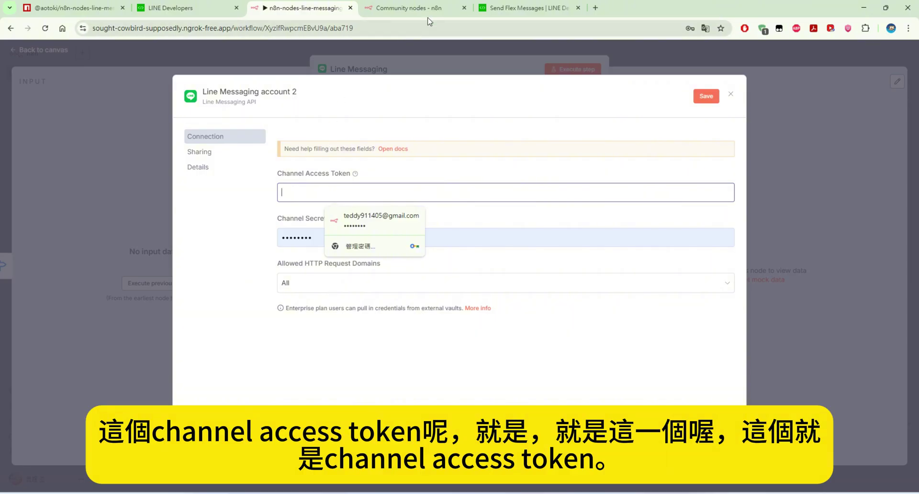
# Locate the long-lived channel access token in the llm channel's Messaging API settings in the LINE Developers console.
pyautogui.click(536, 8)
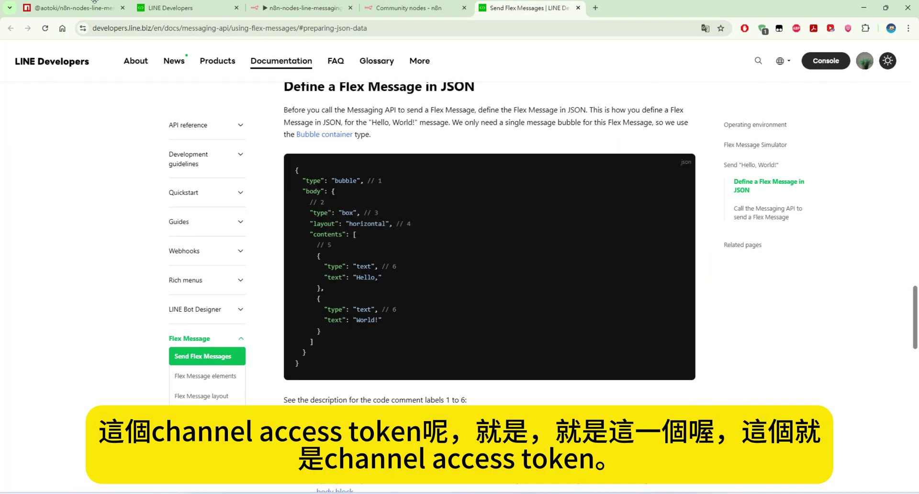
pyautogui.click(189, 8)
pyautogui.scroll(-5, 361, 246)
pyautogui.scroll(-3, 362, 246)
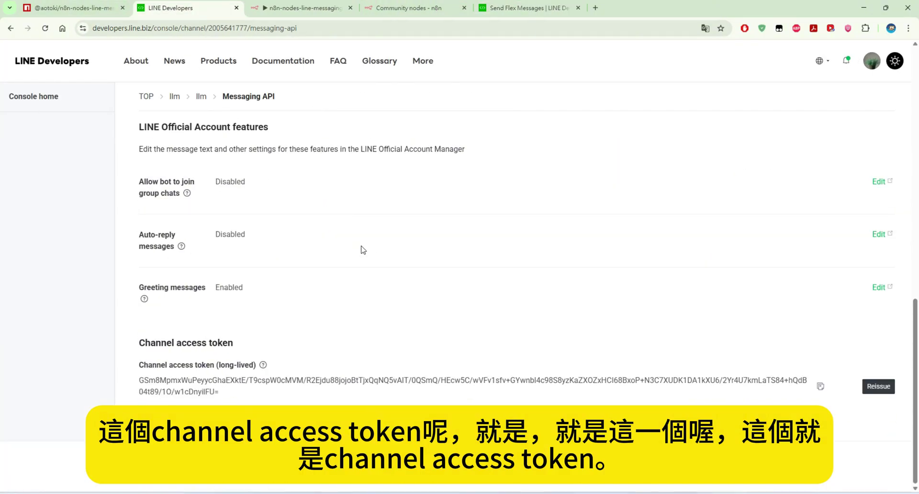
pyautogui.moveTo(212, 393); pyautogui.dragTo(173, 289)
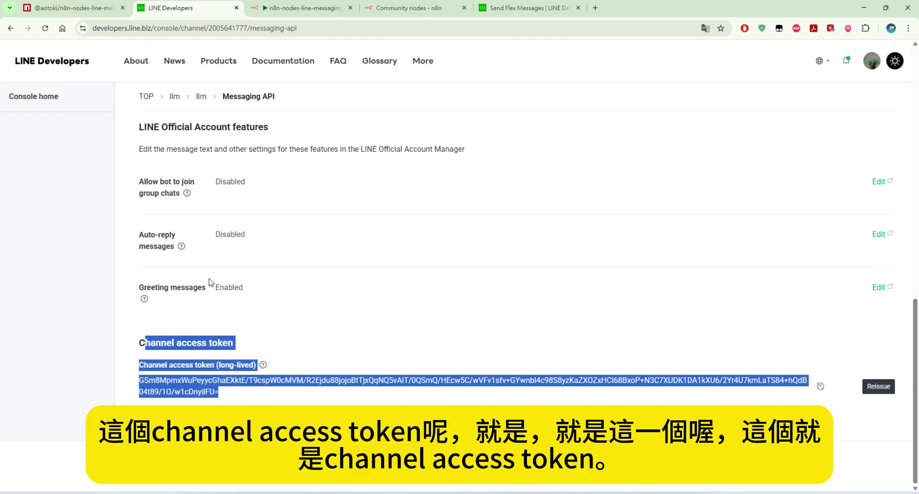
# Locate the channel secret in the llm channel's Basic settings in the LINE Developers console.
pyautogui.scroll(15, 209, 283)
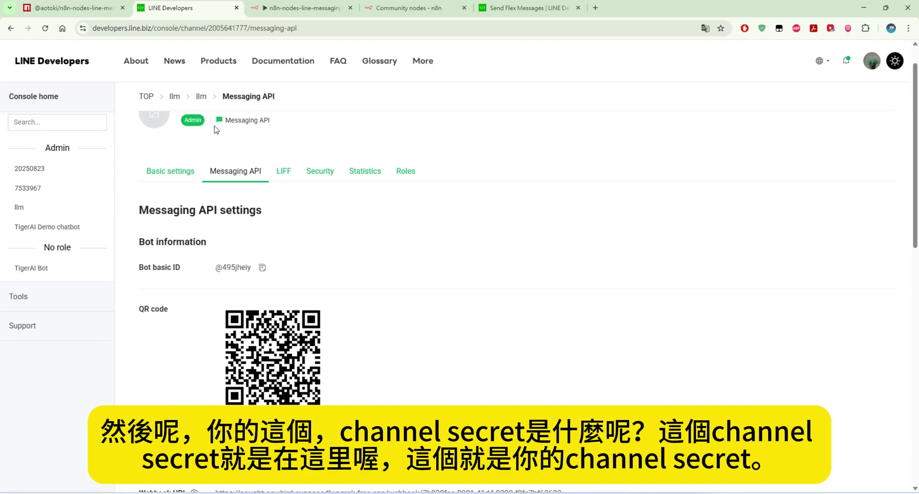
pyautogui.click(171, 171)
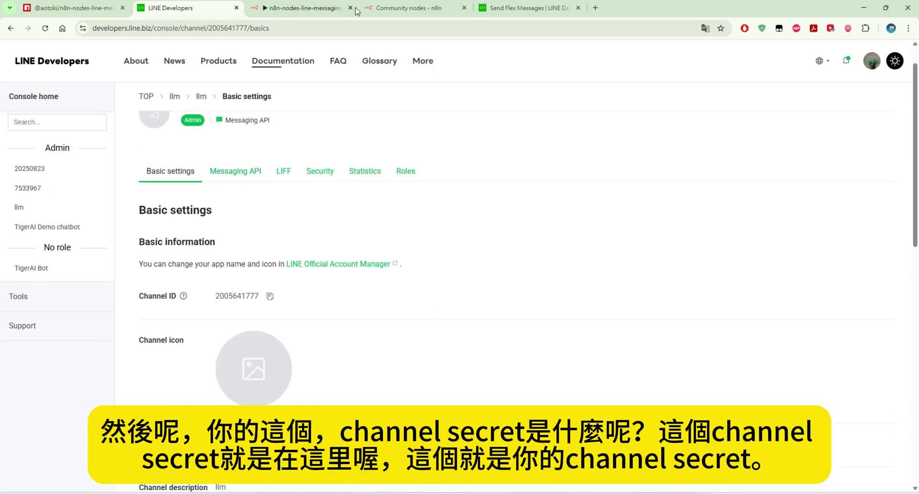
pyautogui.click(327, 11)
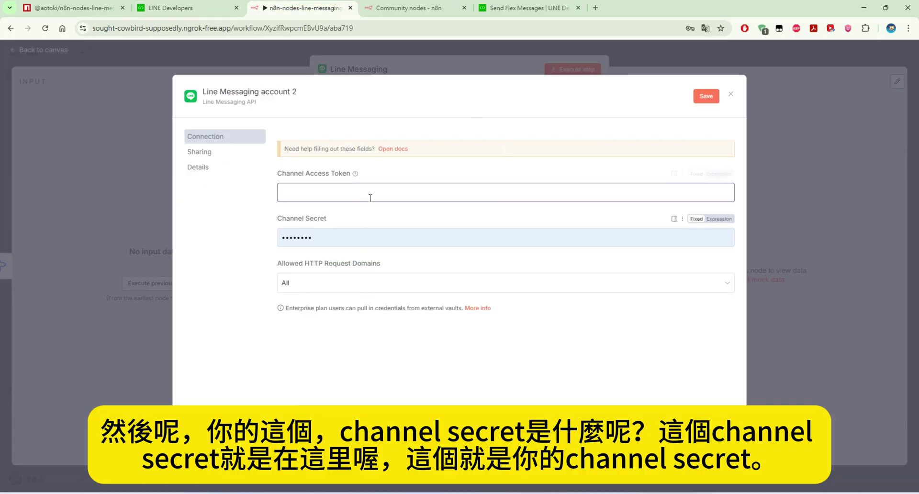
pyautogui.click(168, 8)
pyautogui.scroll(-10, 263, 170)
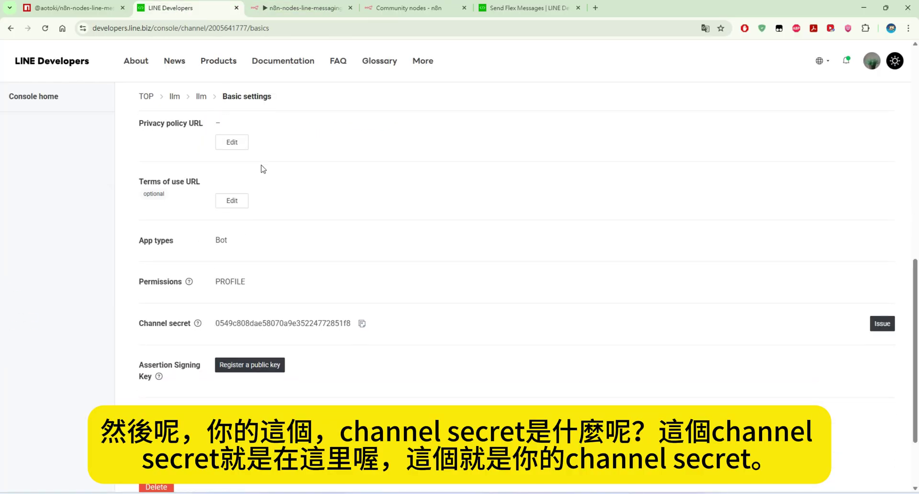
pyautogui.scroll(-2, 263, 169)
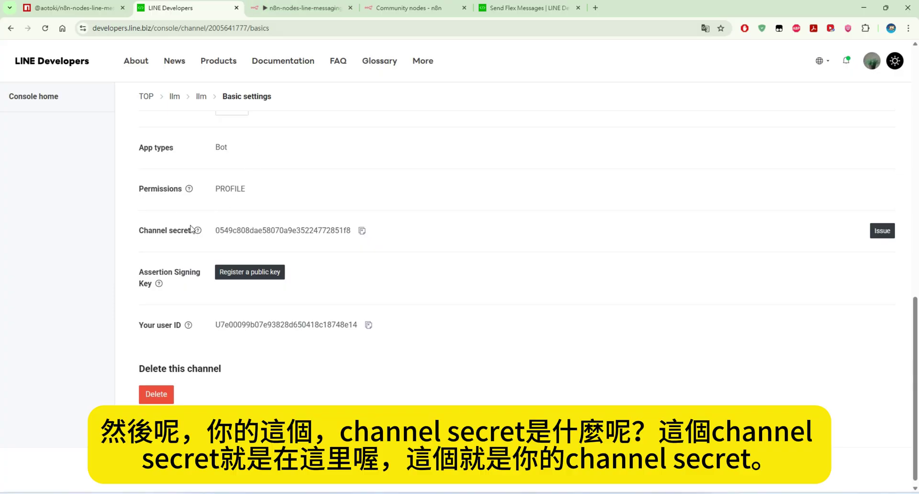
pyautogui.moveTo(138, 230); pyautogui.dragTo(216, 230)
pyautogui.click(311, 228)
# Go back to the new credential form in n8n, review its token and secret fields, and close it without saving.
pyautogui.click(306, 8)
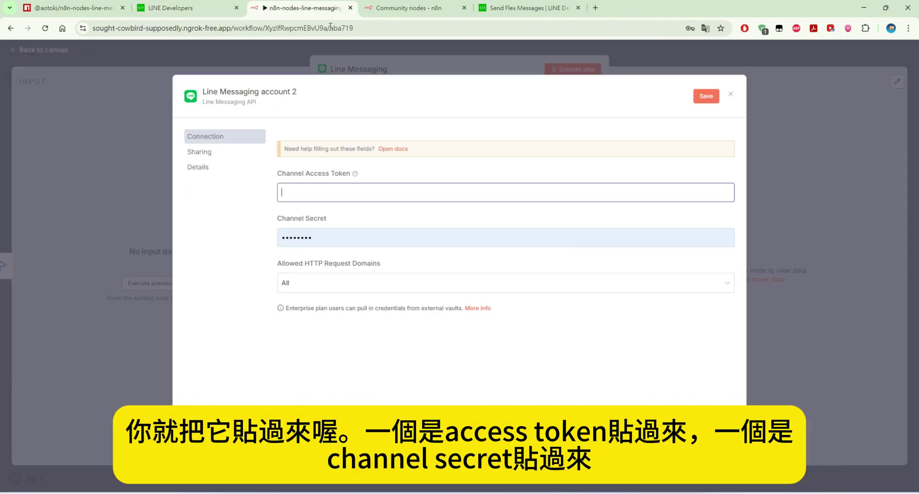
pyautogui.click(367, 192)
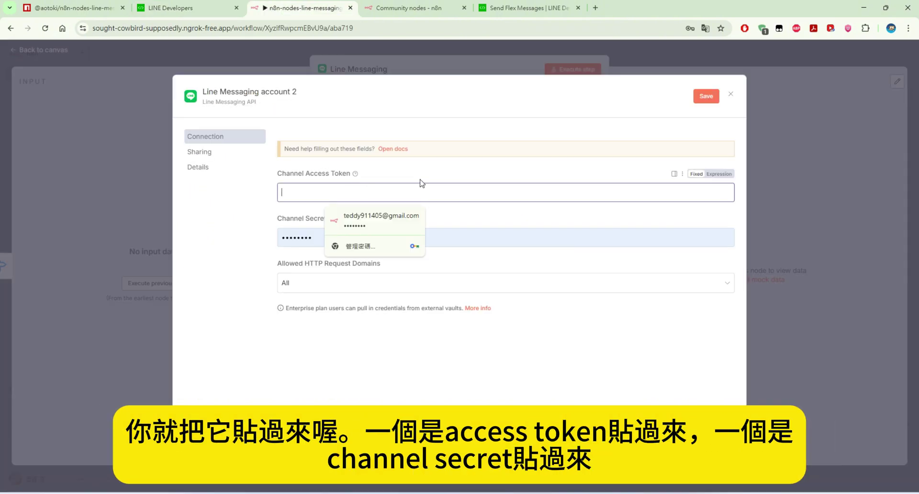
pyautogui.click(445, 165)
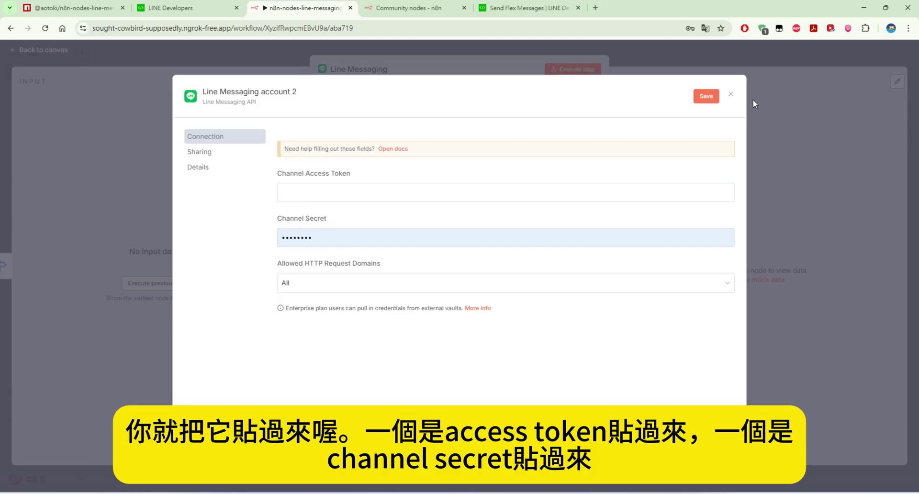
pyautogui.click(730, 94)
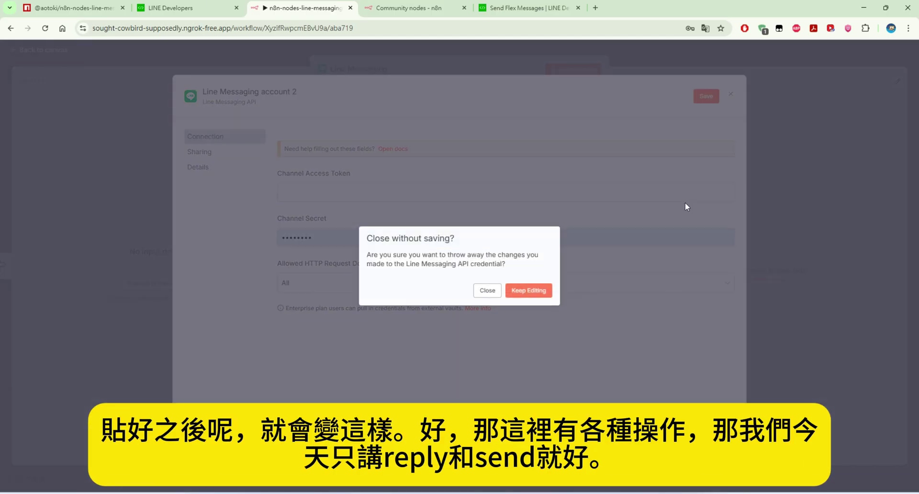
pyautogui.click(495, 290)
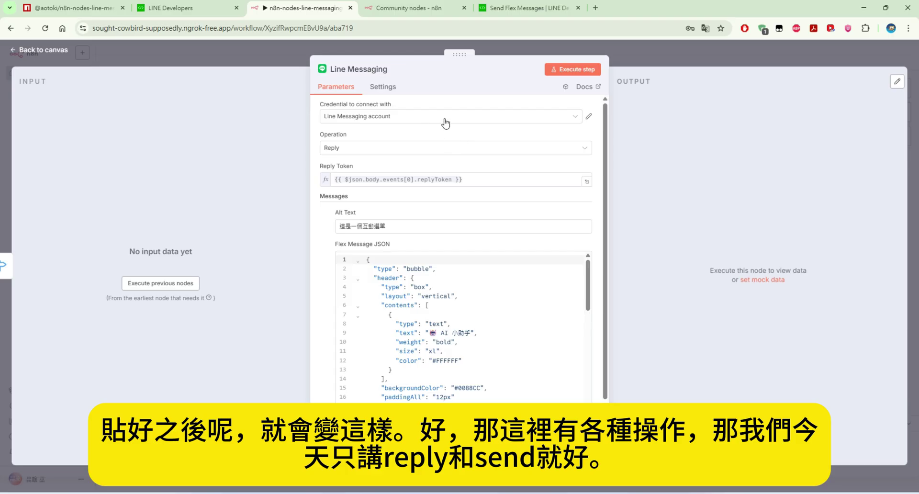
# View the operations offered by the Line Messaging node, and check the Webhook node's parameters from the canvas.
pyautogui.click(361, 150)
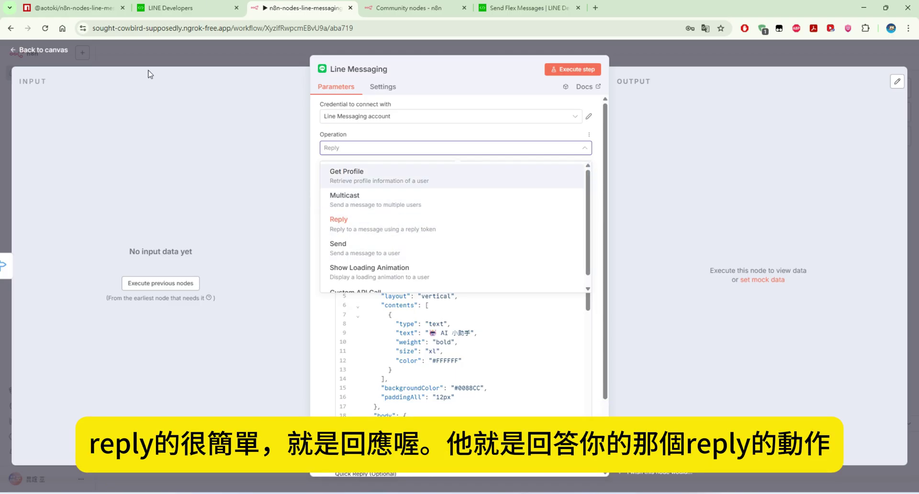
pyautogui.click(130, 61)
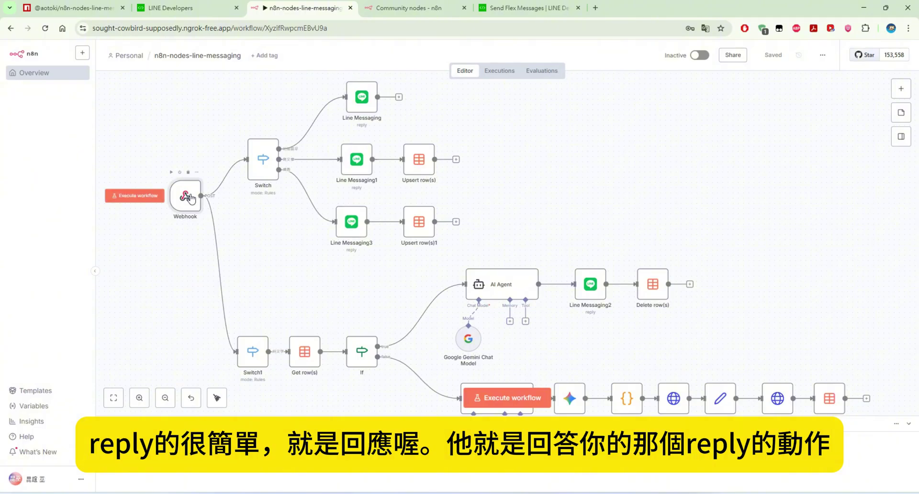
pyautogui.doubleClick(186, 196)
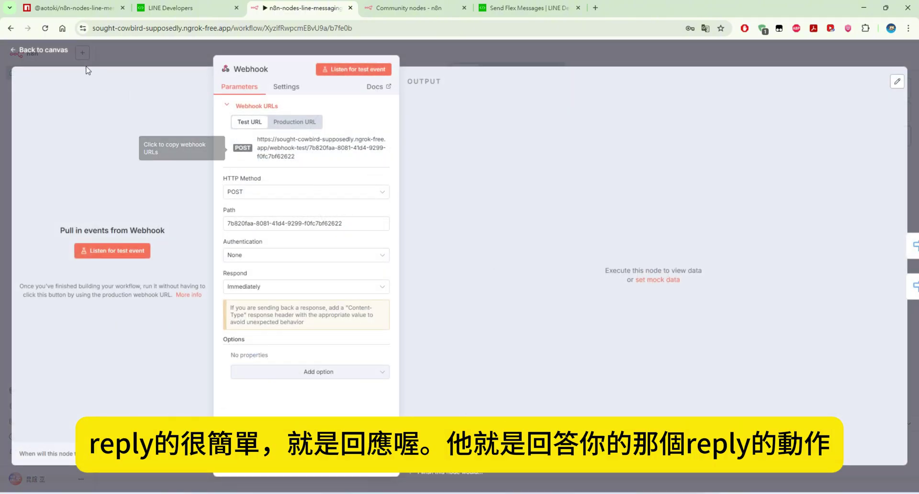
pyautogui.press('Escape')
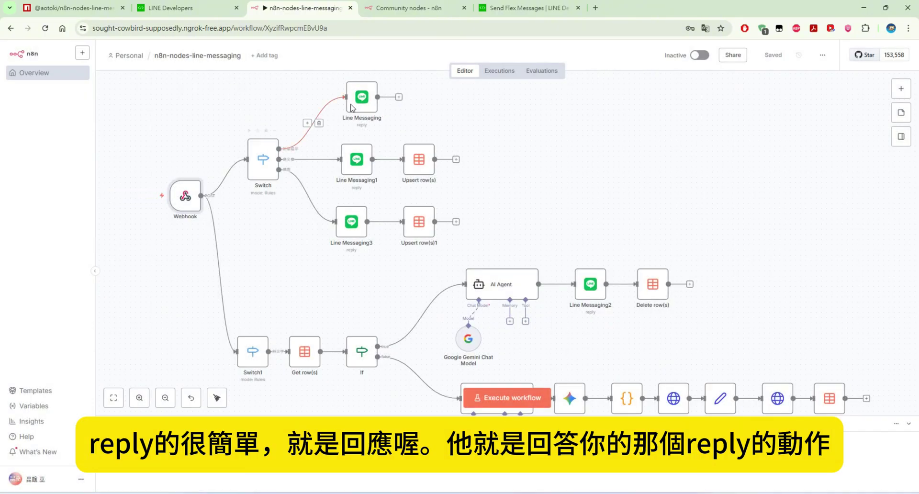
# Open the Line Messaging reply node on the Switch's first branch and examine its Flex Message JSON.
pyautogui.doubleClick(363, 101)
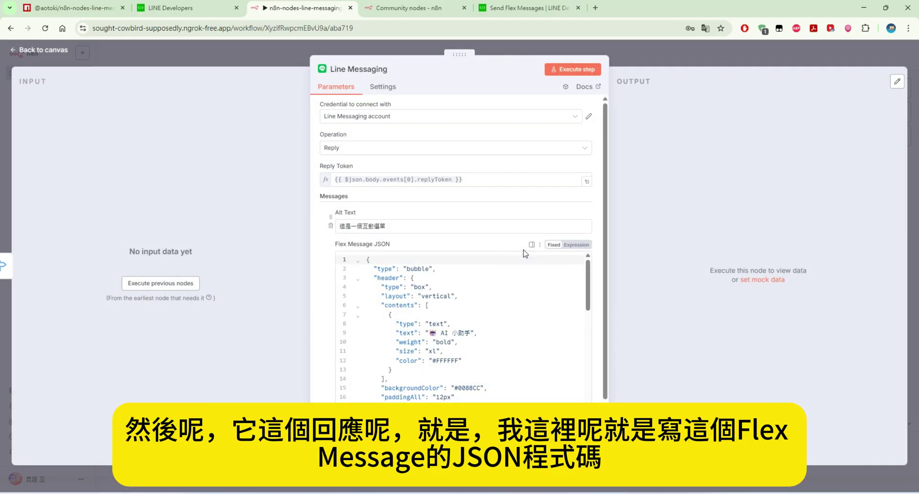
pyautogui.click(360, 259)
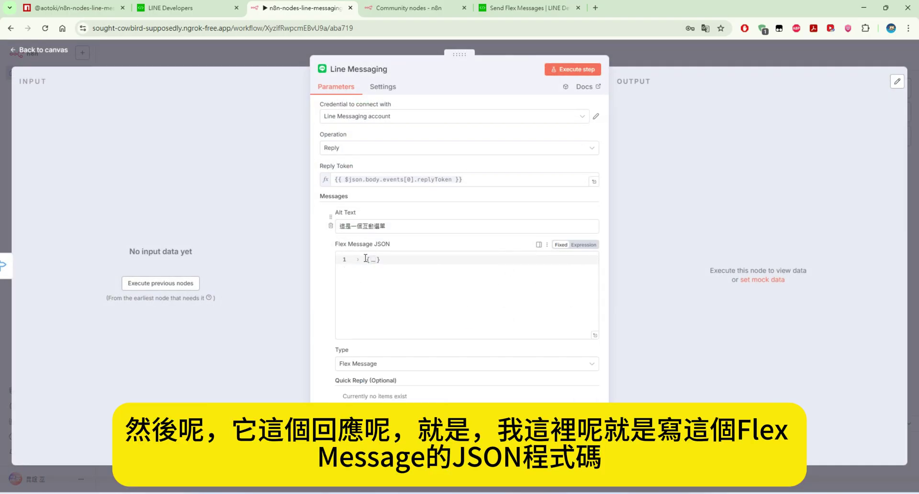
pyautogui.click(362, 260)
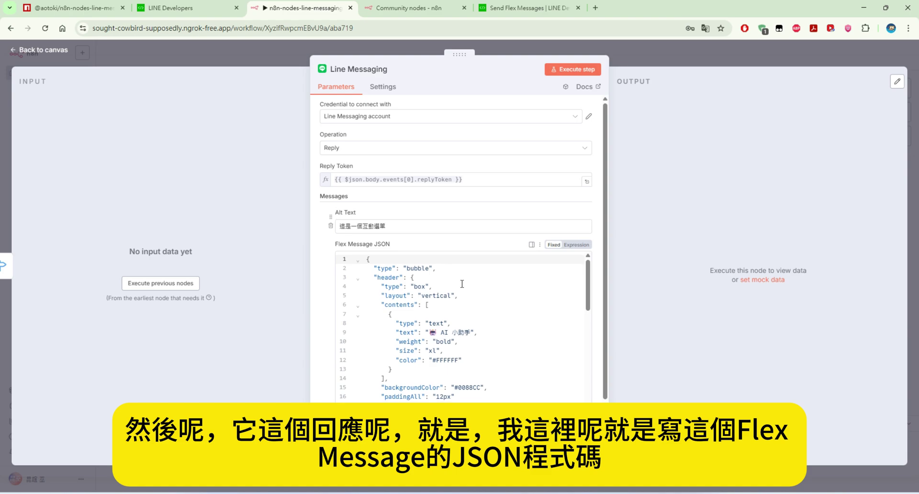
pyautogui.scroll(-8, 439, 287)
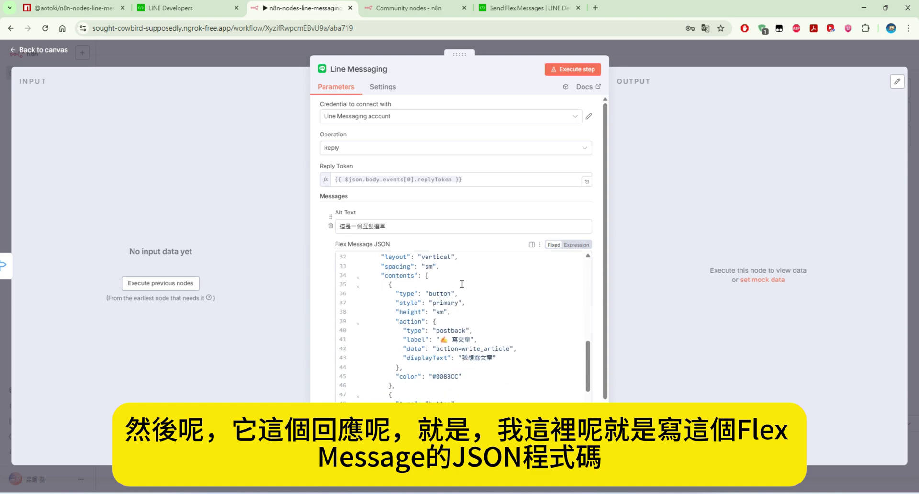
# Examine the "Hello, World!" JSON example in the Send Flex Messages page of the LINE documentation.
pyautogui.click(548, 4)
pyautogui.scroll(-1, 507, 235)
pyautogui.scroll(3, 508, 237)
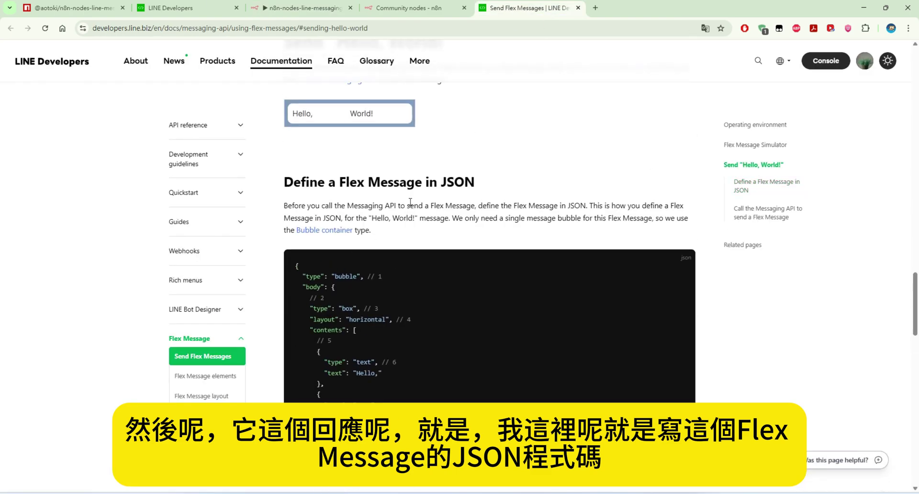
pyautogui.scroll(-4, 415, 245)
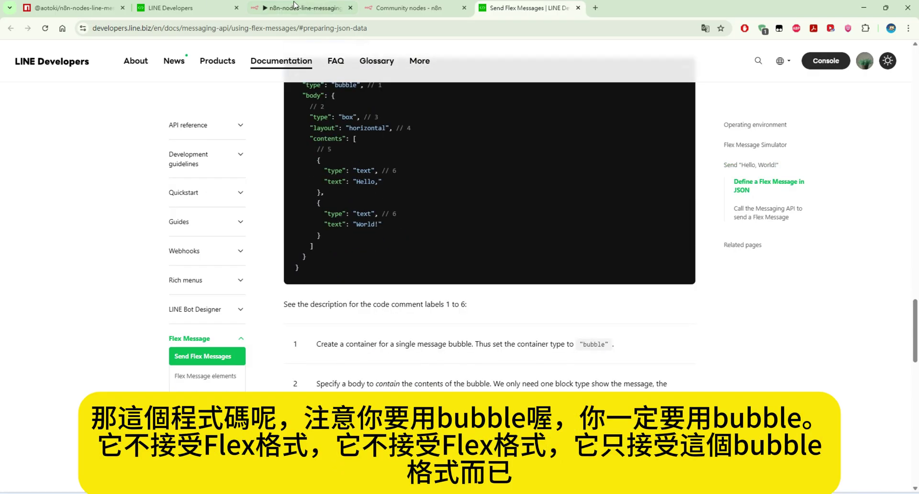
# Go back to the Line Messaging node in n8n and highlight the bubble type in its Flex Message JSON.
pyautogui.click(307, 12)
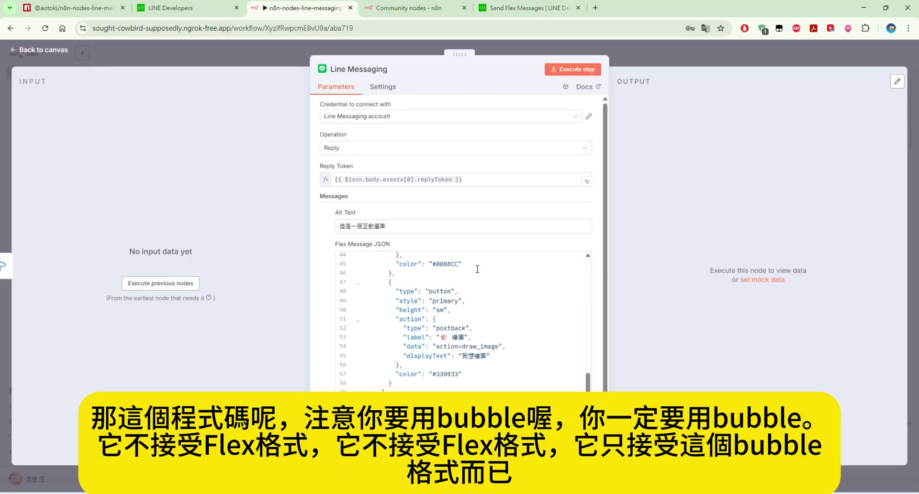
pyautogui.scroll(10, 484, 295)
pyautogui.scroll(3, 484, 295)
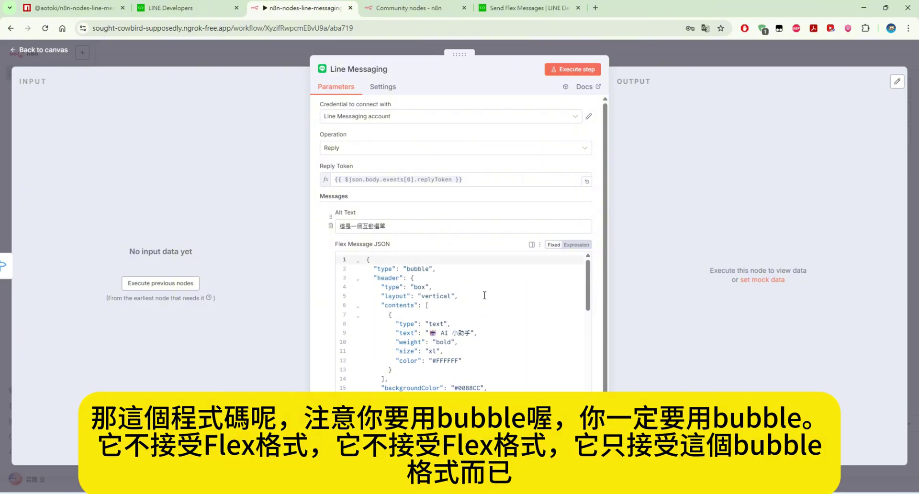
pyautogui.doubleClick(424, 269)
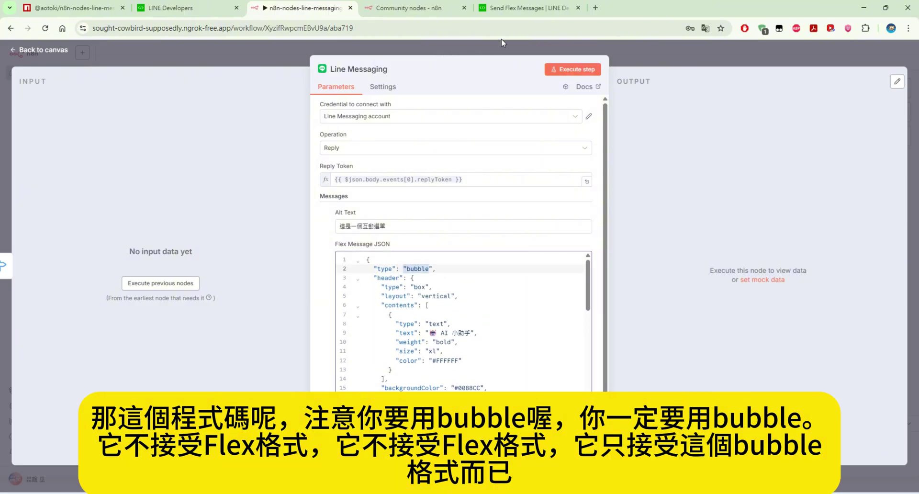
# Highlight the flex type line in the LINE documentation's push request example and compare it with the bubble definition above.
pyautogui.hotkey('ctrl', '5')
pyautogui.moveTo(407, 273); pyautogui.dragTo(321, 274)
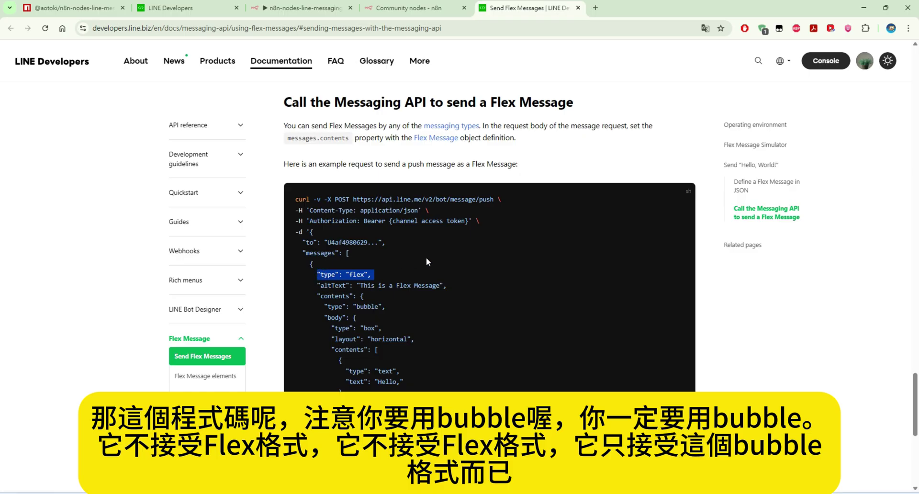
pyautogui.scroll(4, 428, 261)
pyautogui.scroll(4, 433, 287)
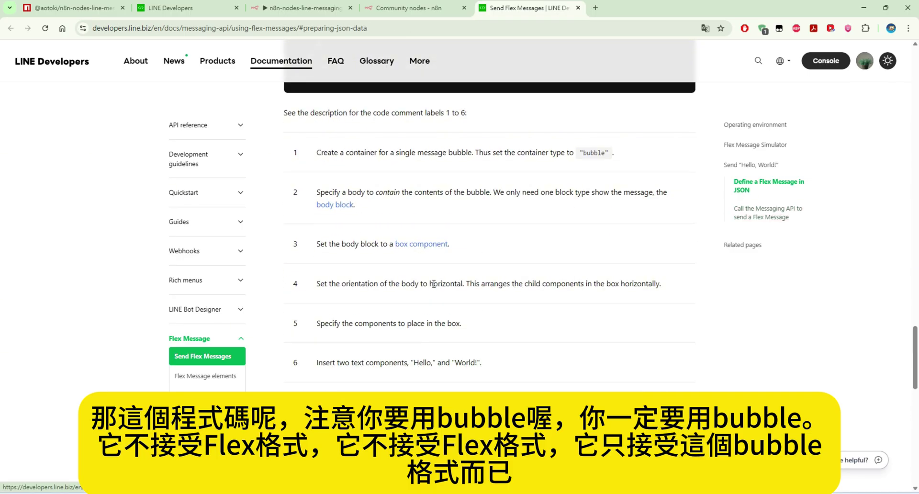
pyautogui.scroll(5, 433, 283)
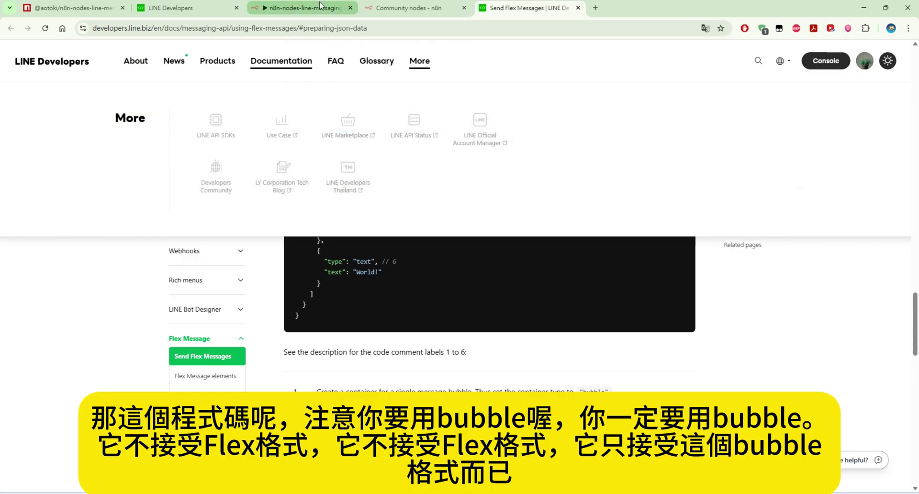
# Go back to the Line Messaging node in n8n, read its Flex Message JSON down to the 繪圖 button, and close the node.
pyautogui.click(333, 7)
pyautogui.scroll(-8, 517, 318)
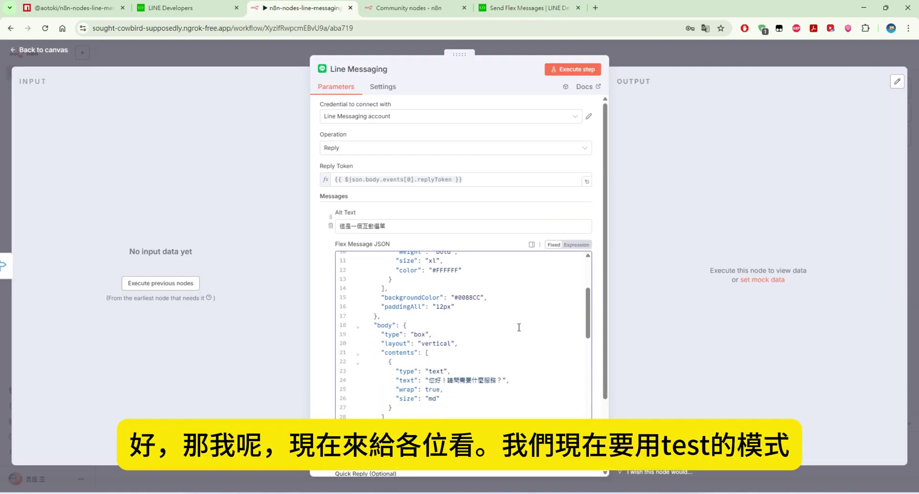
pyautogui.scroll(-10, 519, 328)
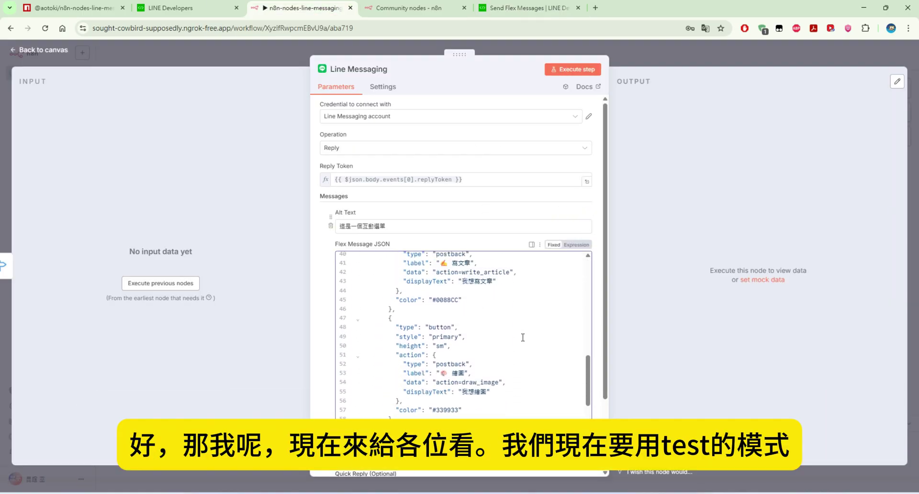
pyautogui.scroll(15, 519, 329)
pyautogui.click(201, 54)
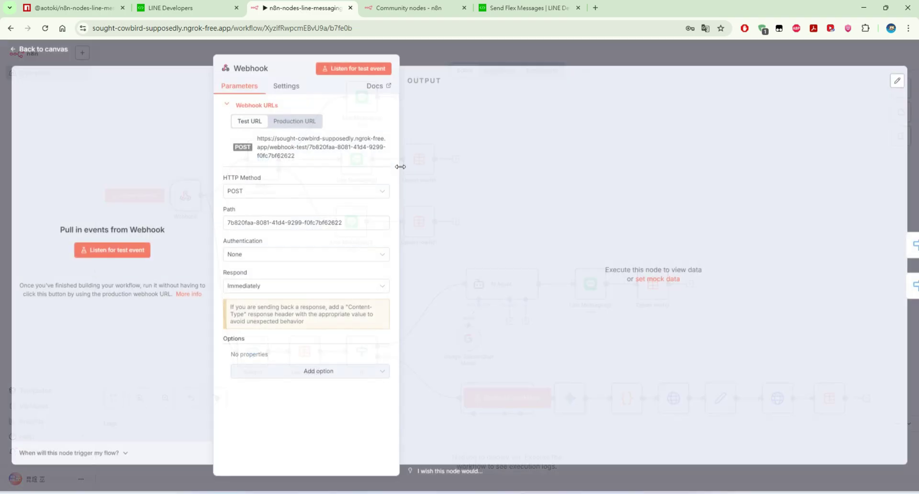
# Copy the Webhook node's test URL and open the llm channel's Messaging API settings in the LINE Developers console.
pyautogui.doubleClick(186, 211)
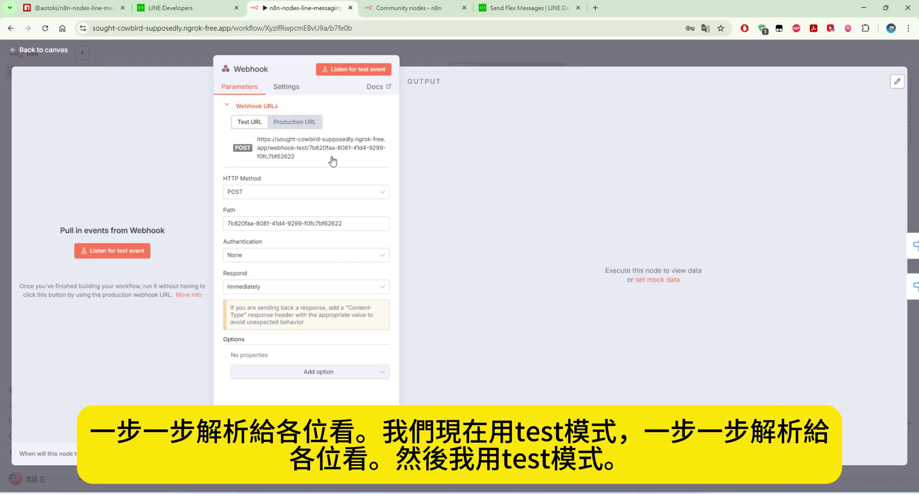
pyautogui.click(168, 9)
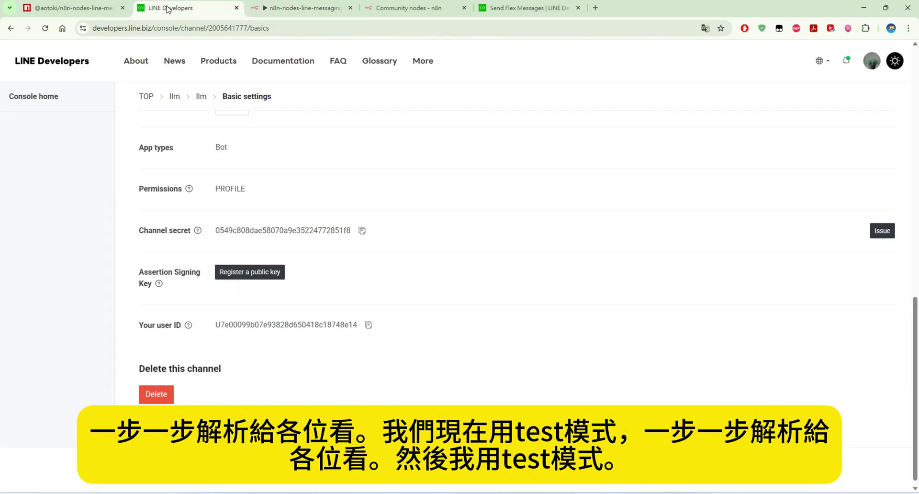
pyautogui.scroll(15, 328, 160)
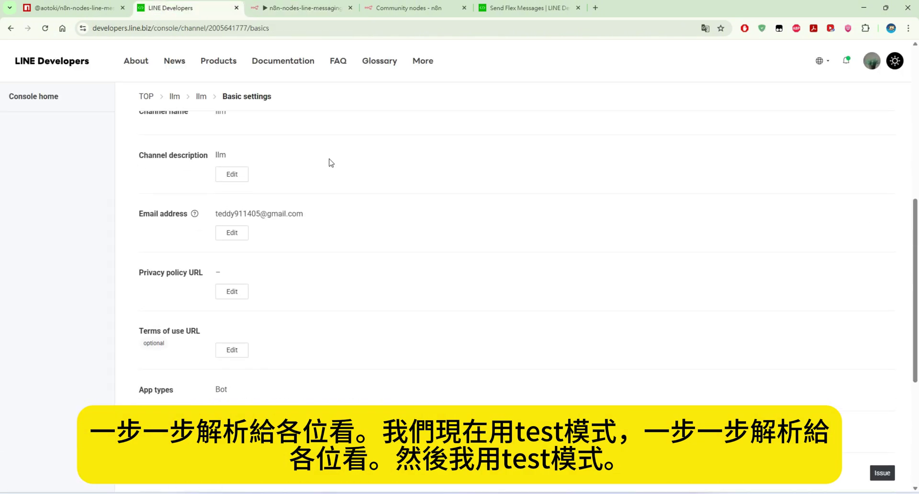
pyautogui.click(236, 208)
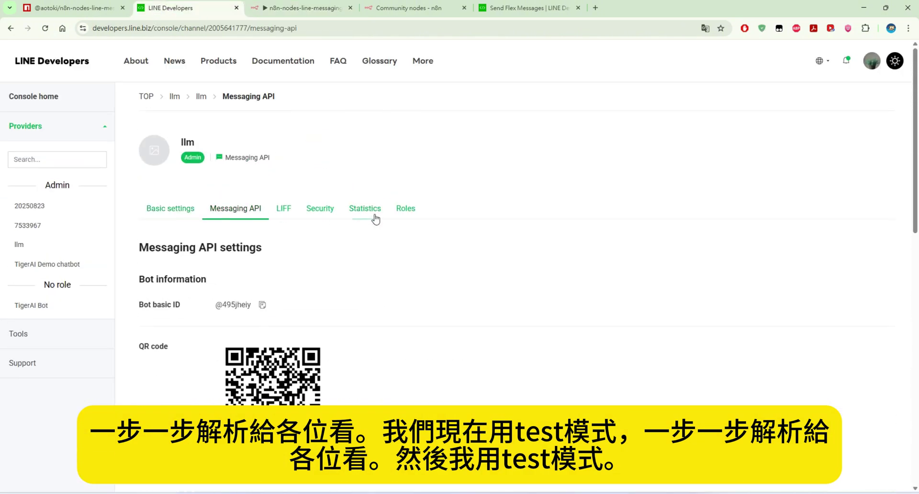
# Replace the llm channel's webhook URL with the copied n8n webhook-test URL and save the update.
pyautogui.scroll(-8, 365, 303)
pyautogui.click(264, 166)
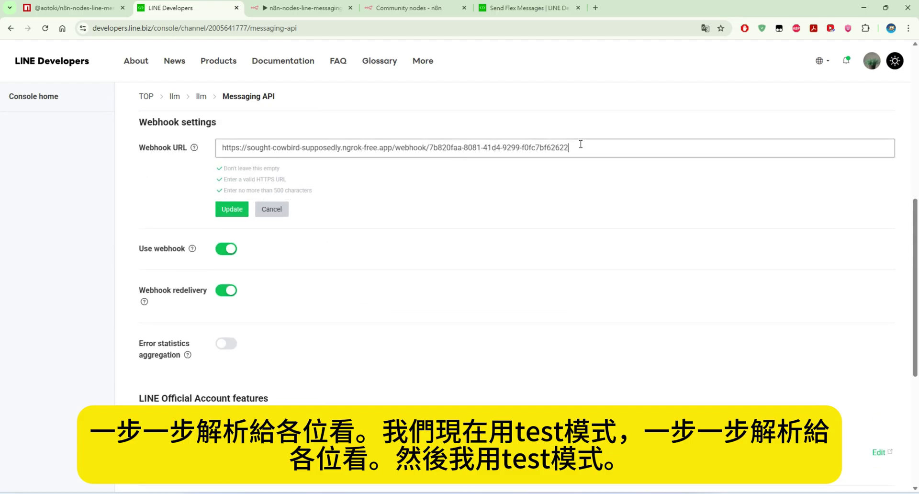
pyautogui.moveTo(568, 147); pyautogui.dragTo(211, 135)
pyautogui.rightClick(254, 150)
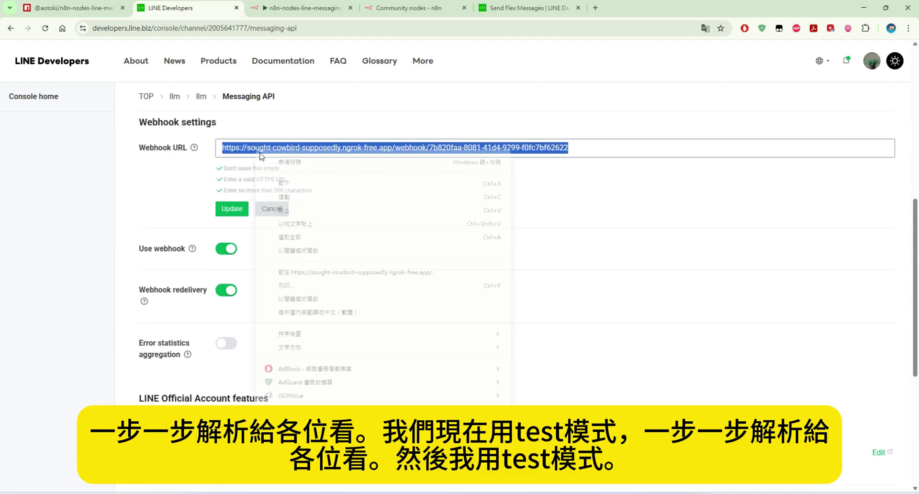
pyautogui.click(257, 220)
pyautogui.click(234, 208)
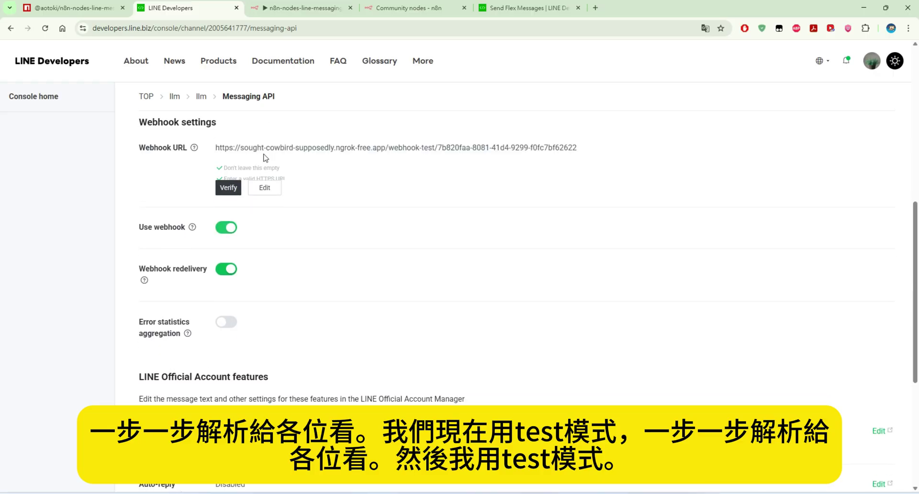
# Make the n8n Webhook node listen for a test event, and send 幫助 in the llm chat in LINE.
pyautogui.click(307, 10)
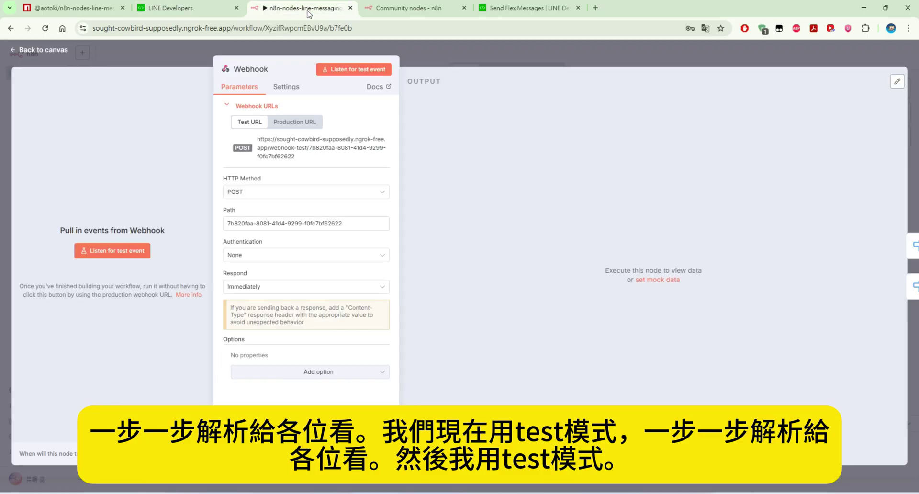
pyautogui.click(159, 68)
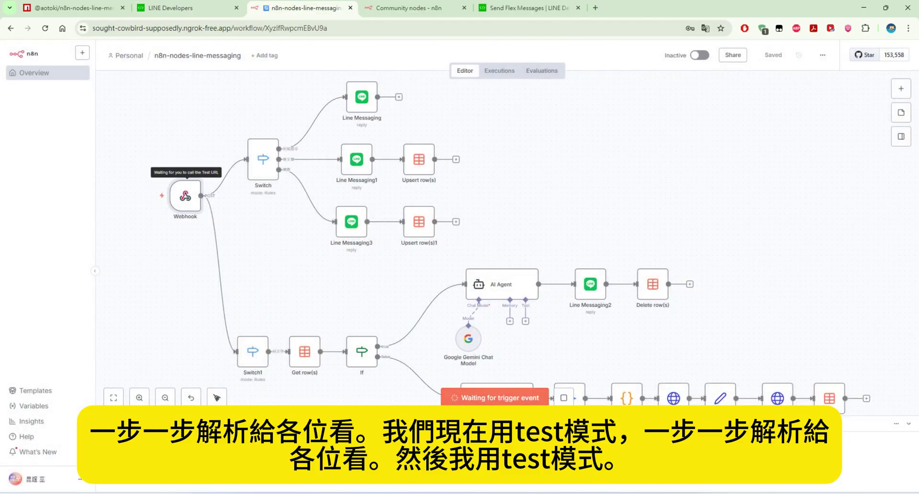
pyautogui.hotkey('alt', 'Tab')
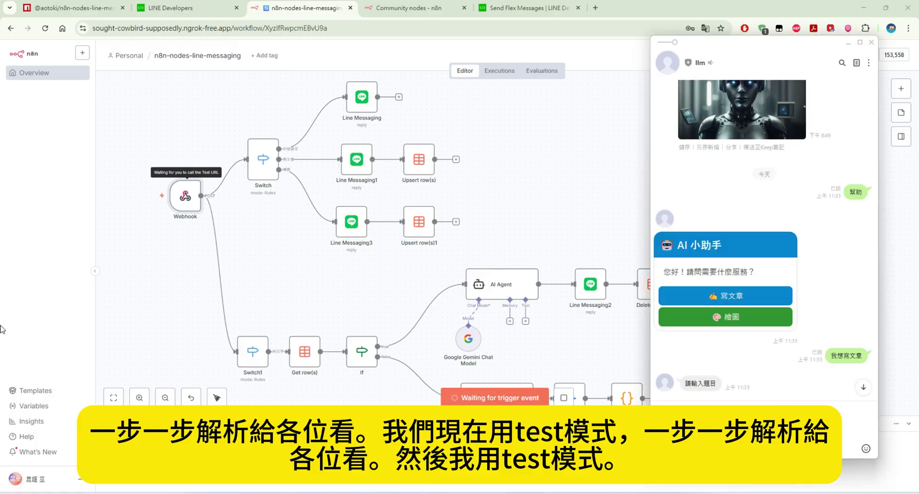
pyautogui.press('Return')
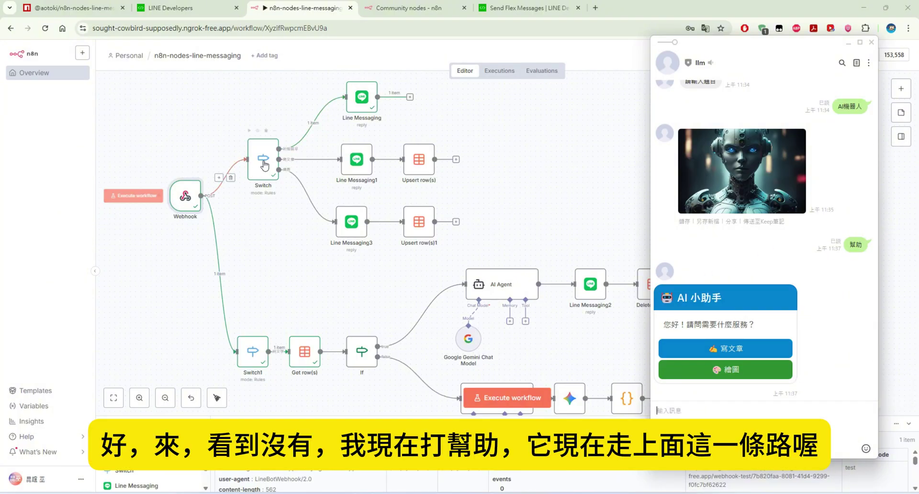
# Open the executed Line Messaging node on the Switch's first branch and check which message type it uses.
pyautogui.click(363, 108)
pyautogui.doubleClick(362, 98)
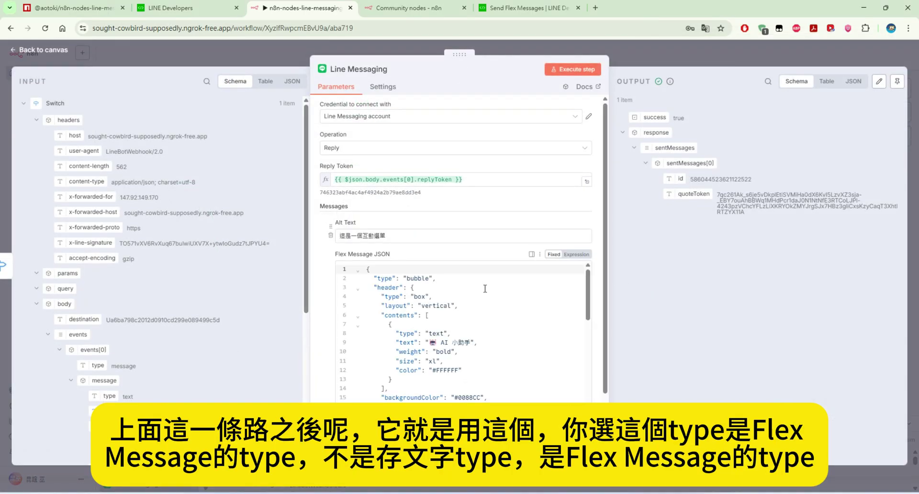
pyautogui.scroll(-2, 433, 292)
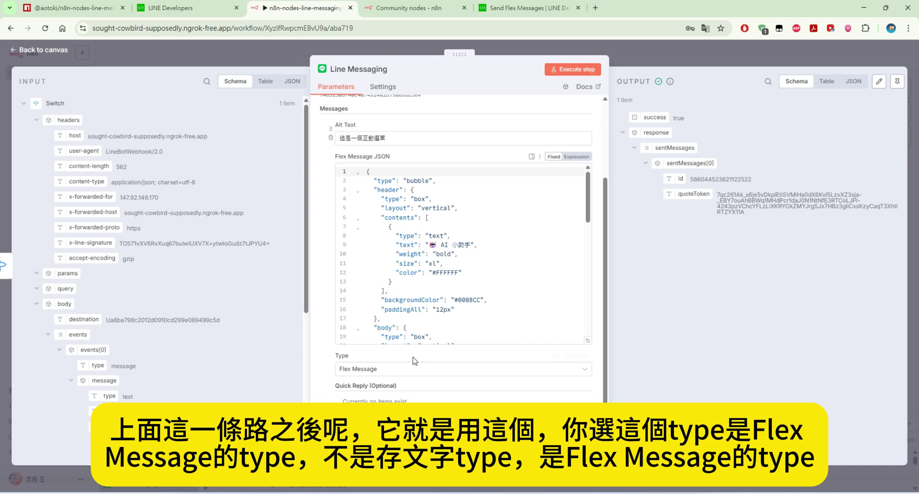
pyautogui.click(377, 373)
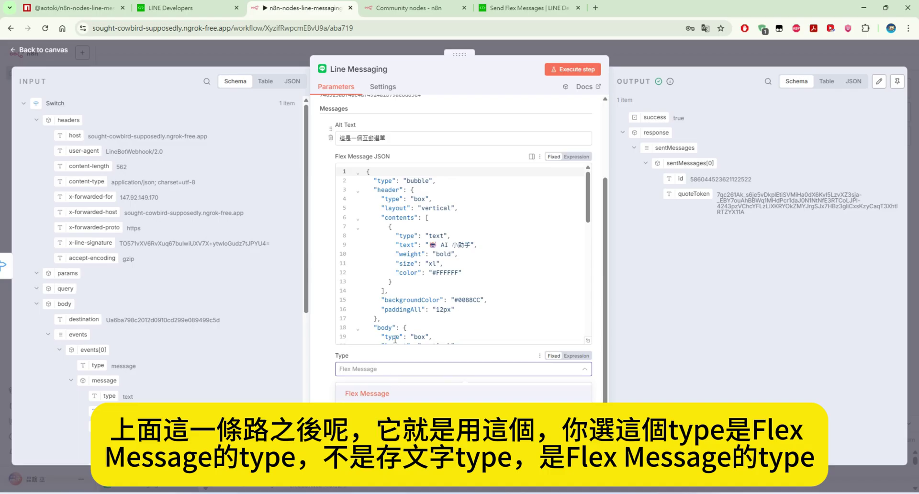
pyautogui.scroll(2, 394, 338)
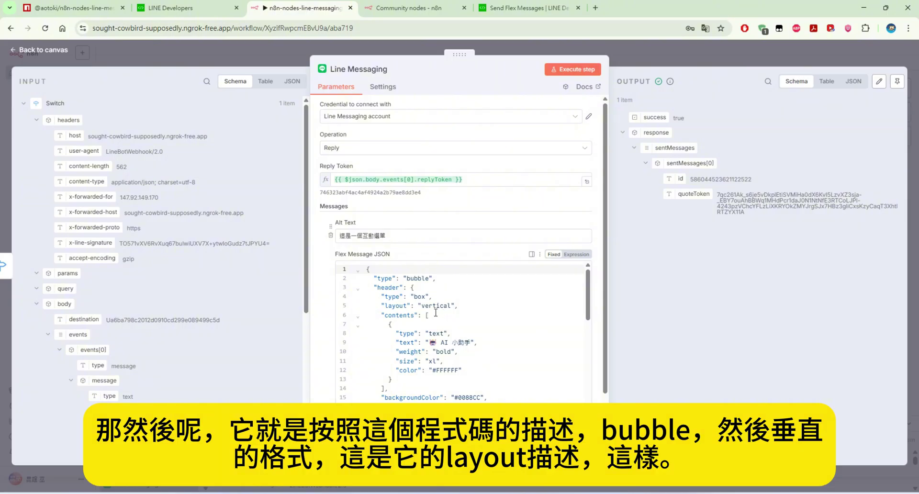
# Highlight the Flex Message JSON from the header block into the body block and review its layout description.
pyautogui.click(429, 276)
pyautogui.scroll(-3, 450, 292)
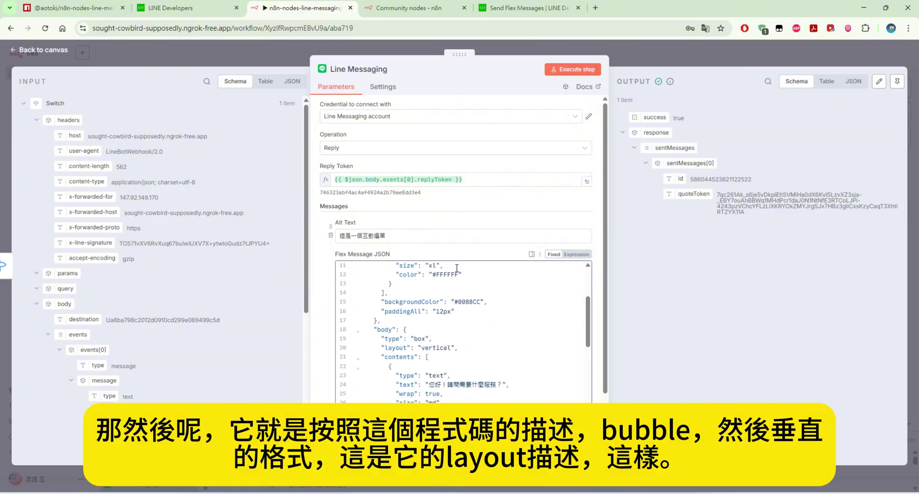
pyautogui.scroll(3, 460, 297)
pyautogui.hotkey('shift', 'Down')
pyautogui.hotkey('shift', 'Down')
pyautogui.hotkey('shift', 'Down')
pyautogui.hotkey('shift', 'Down')
pyautogui.hotkey('shift', 'Down')
pyautogui.hotkey('shift', 'Down')
pyautogui.hotkey('shift', 'Down')
pyautogui.hotkey('shift', 'Down')
pyautogui.hotkey('shift', 'Down')
pyautogui.hotkey('shift', 'Down')
pyautogui.hotkey('shift', 'Down')
pyautogui.hotkey('shift', 'Down')
pyautogui.hotkey('shift', 'Down')
pyautogui.hotkey('shift', 'Down')
pyautogui.hotkey('shift', 'Down')
pyautogui.hotkey('shift', 'Down')
pyautogui.hotkey('shift', 'Down')
pyautogui.hotkey('shift', 'Down')
pyautogui.hotkey('shift', 'Down')
pyautogui.hotkey('shift', 'Down')
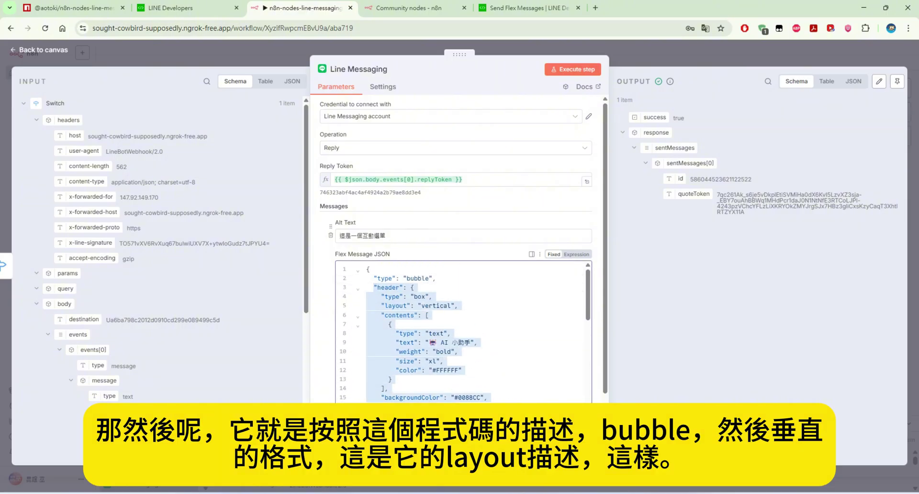
pyautogui.scroll(-2, 510, 349)
pyautogui.scroll(3, 510, 349)
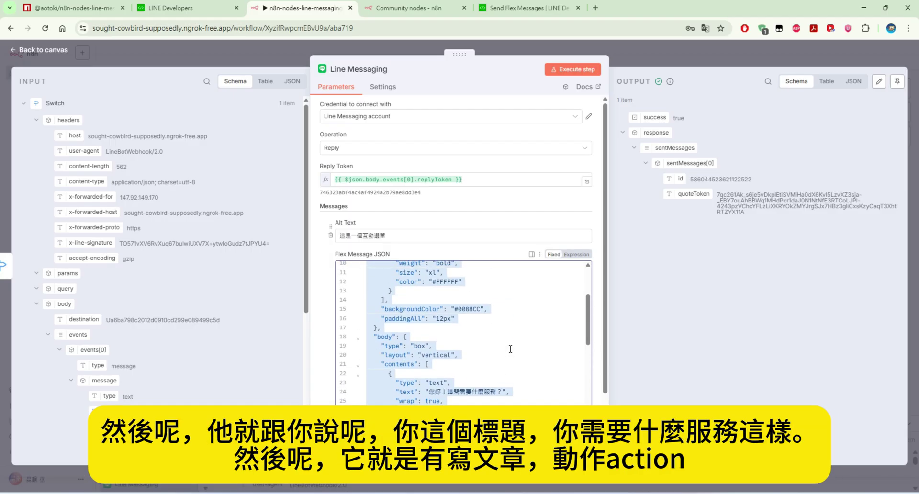
# Locate the greeting text 您好！請問需要什麼服務？ in the JSON body and compare it with the menu card in the llm chat.
pyautogui.scroll(-5, 510, 349)
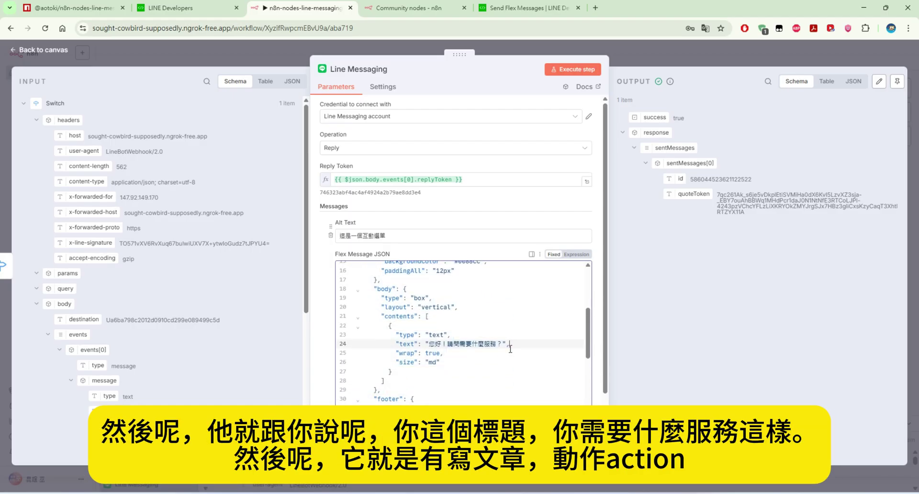
pyautogui.scroll(4, 510, 349)
pyautogui.click(510, 349)
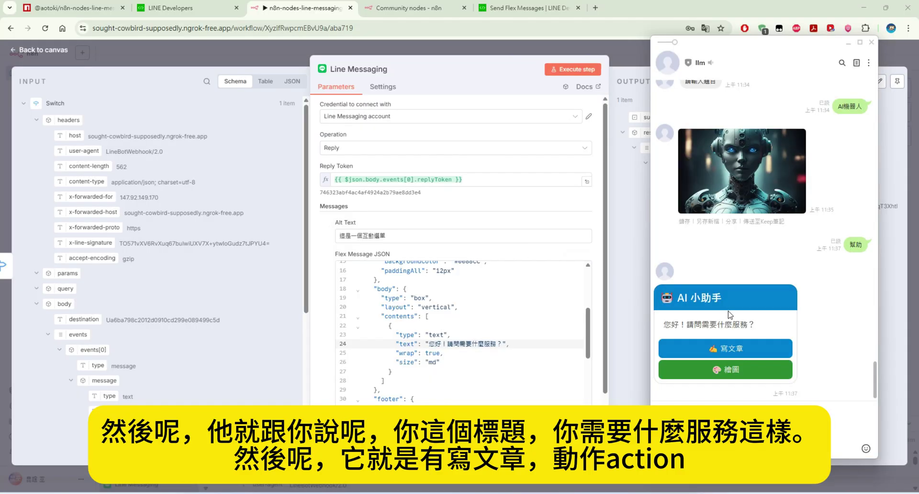
# Examine the postback actions of the 寫文章 and 繪圖 buttons in the Flex Message JSON footer, and return to the canvas.
pyautogui.scroll(-3, 467, 312)
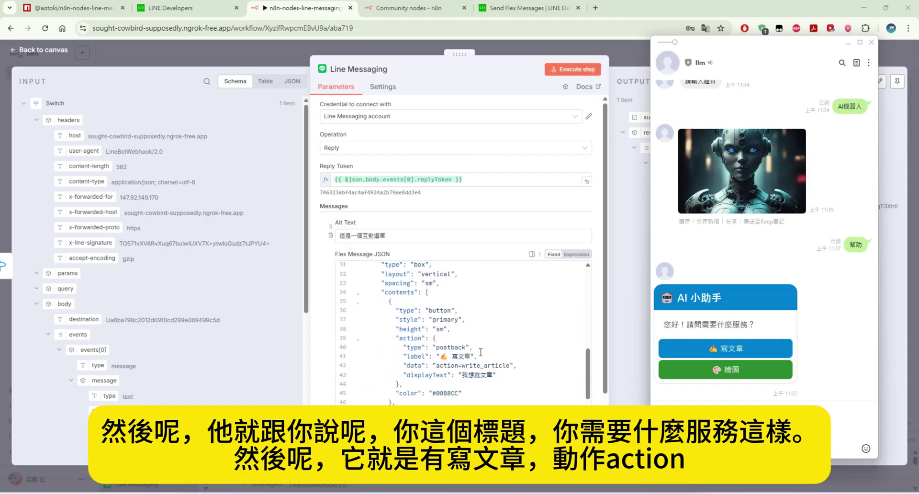
pyautogui.click(445, 362)
pyautogui.doubleClick(444, 364)
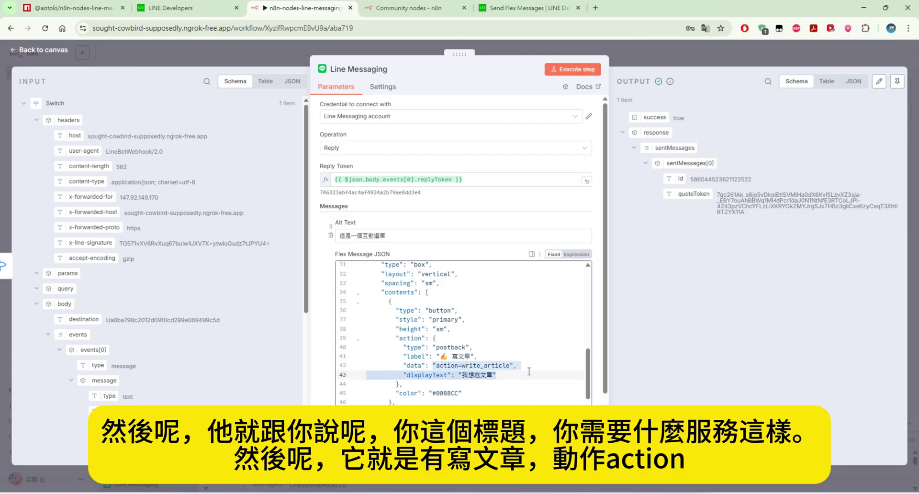
pyautogui.scroll(-2, 486, 361)
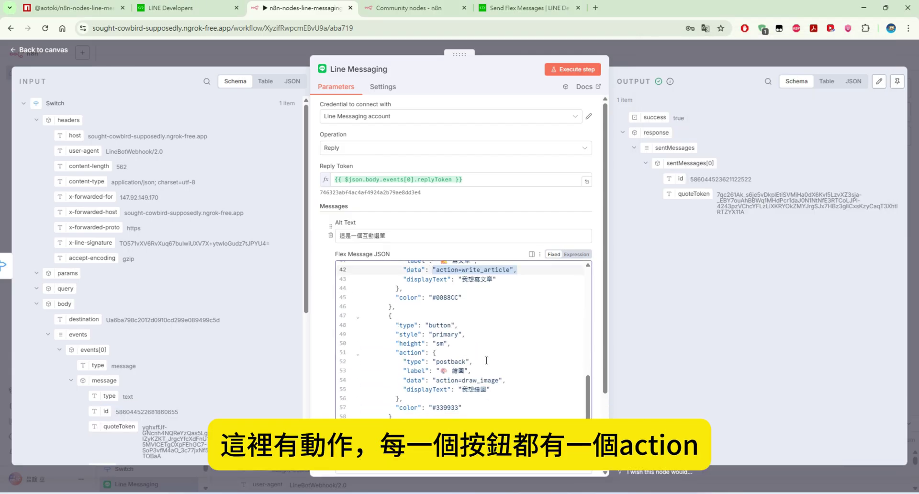
pyautogui.moveTo(433, 380); pyautogui.dragTo(455, 380)
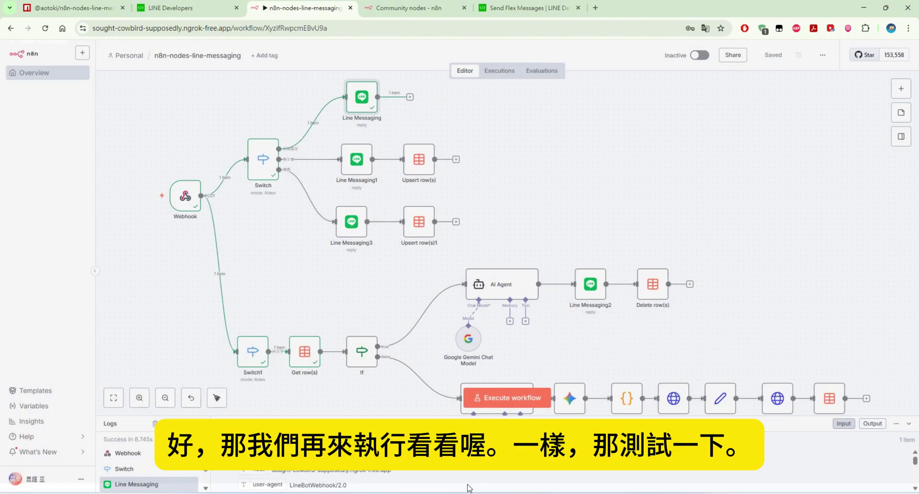
pyautogui.click(103, 55)
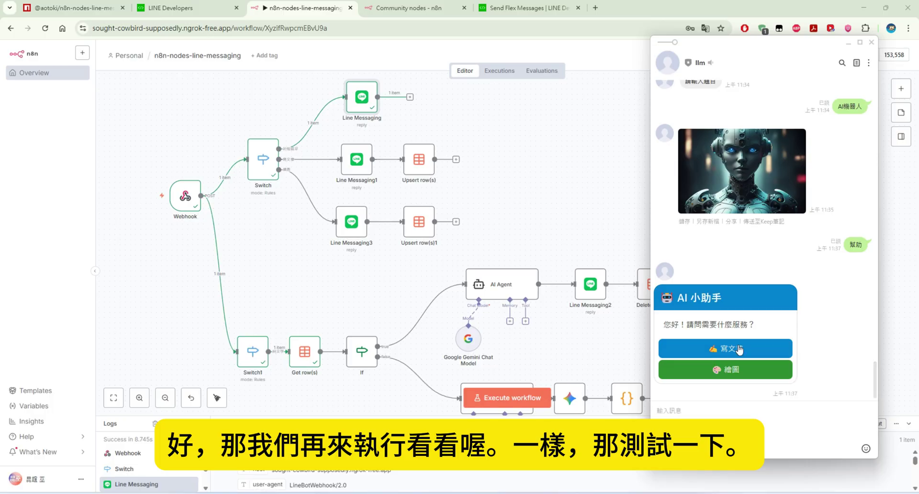
# Execute the workflow in test mode and choose 寫文章 on the AI 小助手 menu card in the llm chat.
pyautogui.click(478, 401)
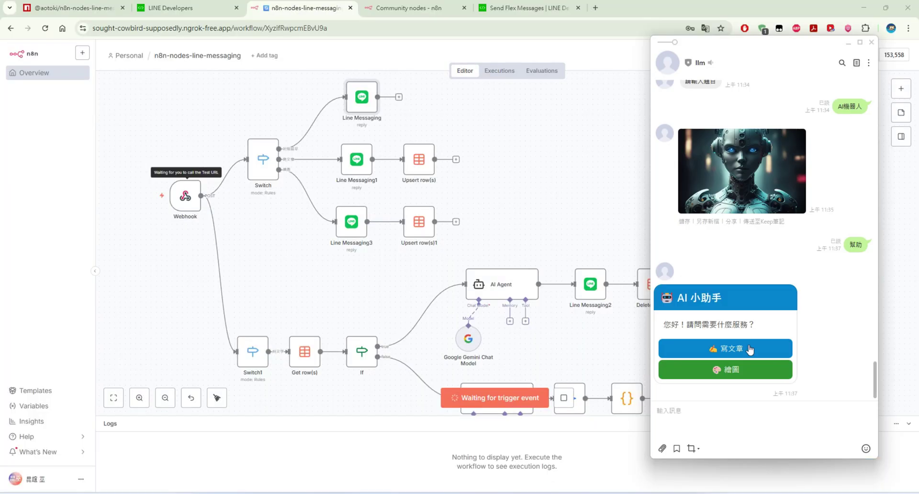
pyautogui.click(749, 350)
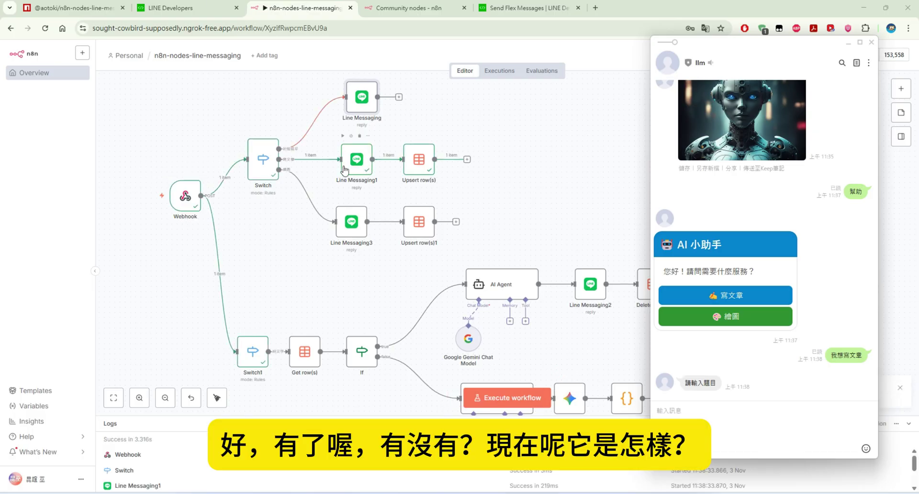
# Open the Switch node and compare the second rule's postback.data expression and action=write_article value with the incoming webhook data.
pyautogui.click(264, 160)
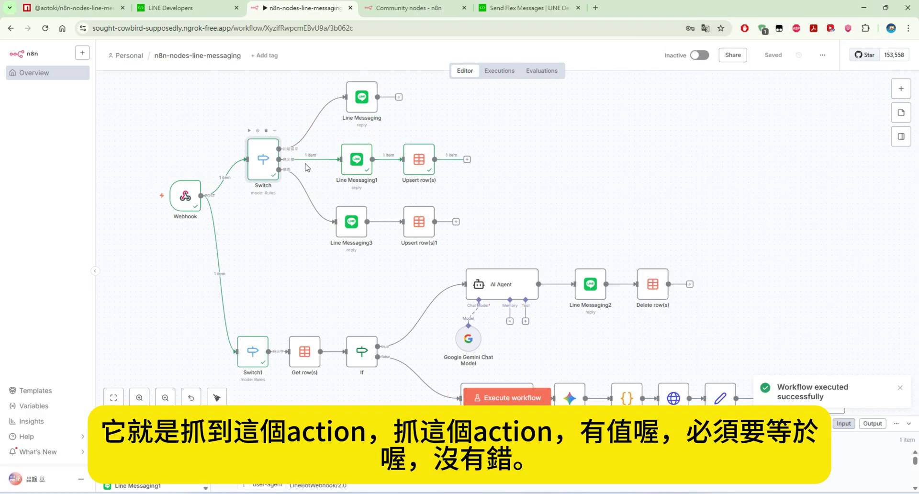
pyautogui.doubleClick(264, 160)
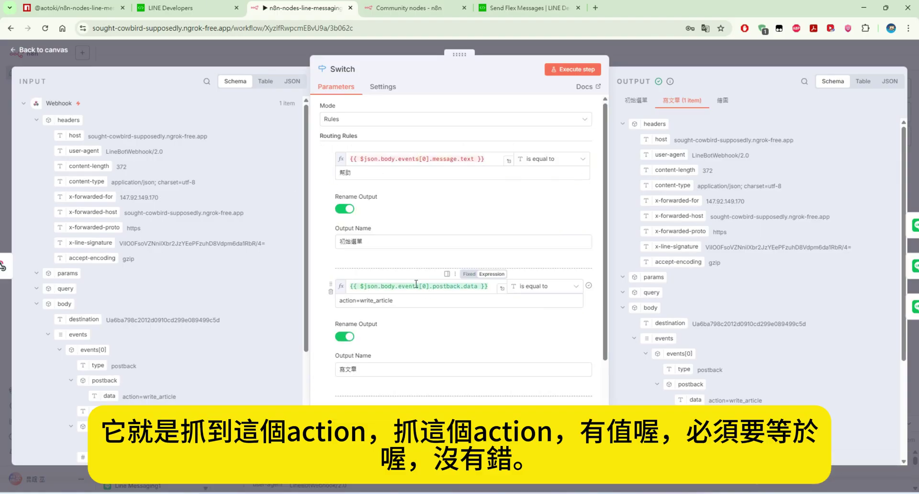
pyautogui.click(416, 286)
pyautogui.scroll(-3, 272, 190)
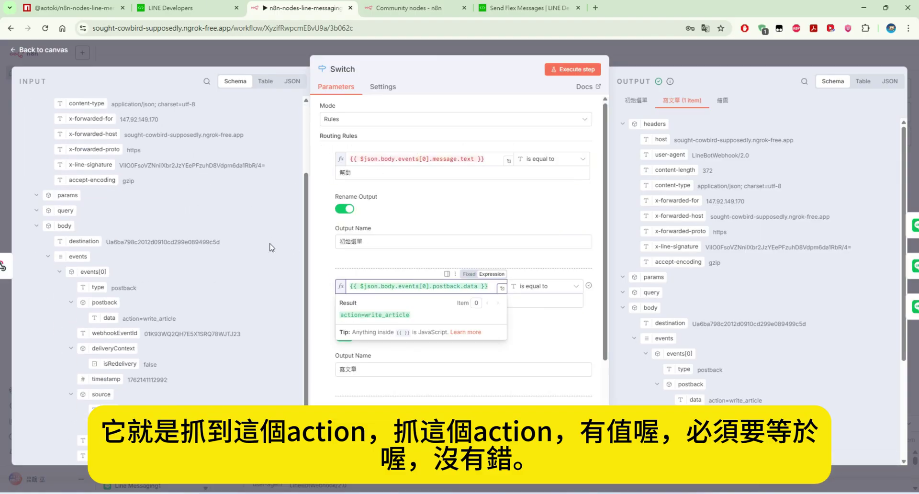
pyautogui.click(515, 300)
pyautogui.write('action=write_article')
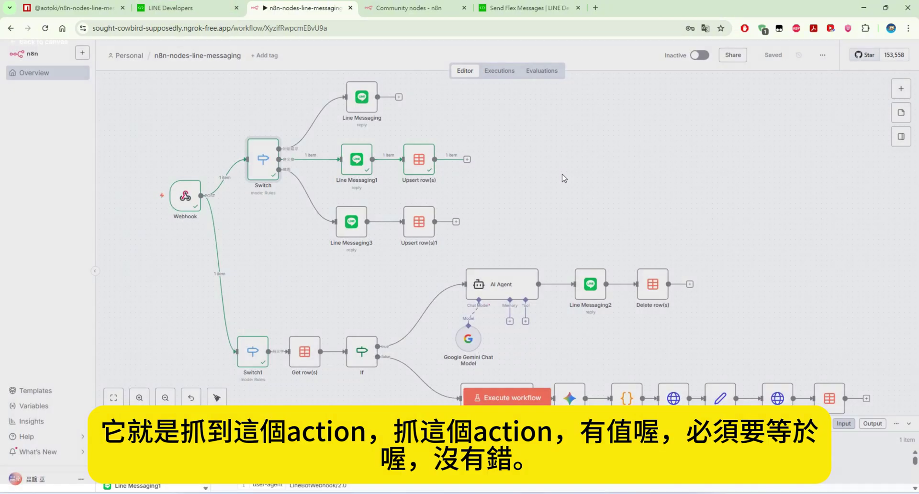
pyautogui.click(101, 52)
pyautogui.press('Return')
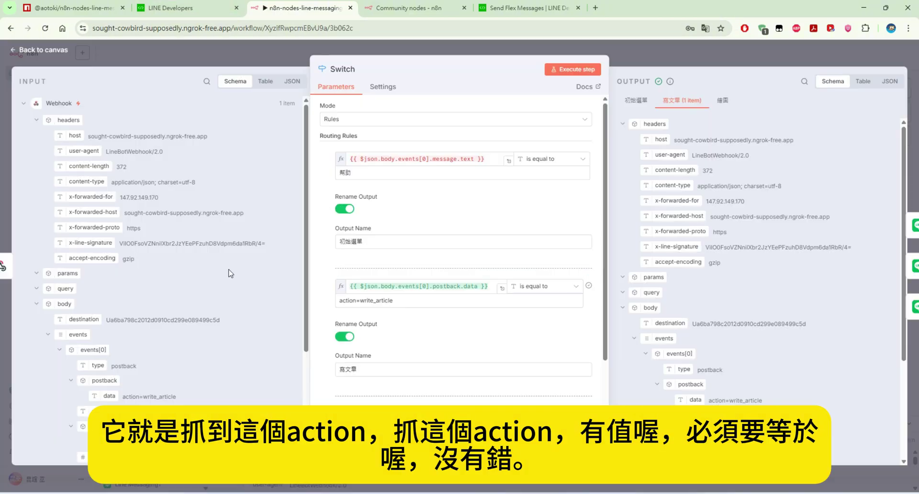
pyautogui.click(407, 286)
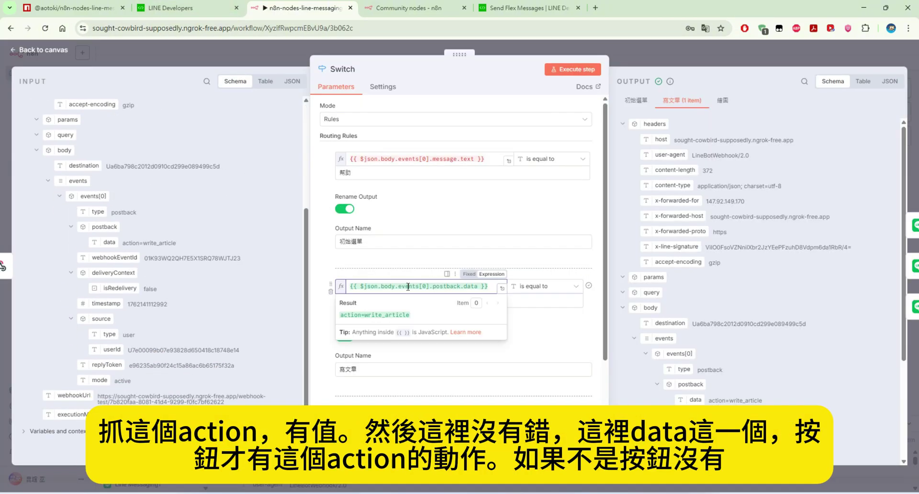
pyautogui.click(539, 301)
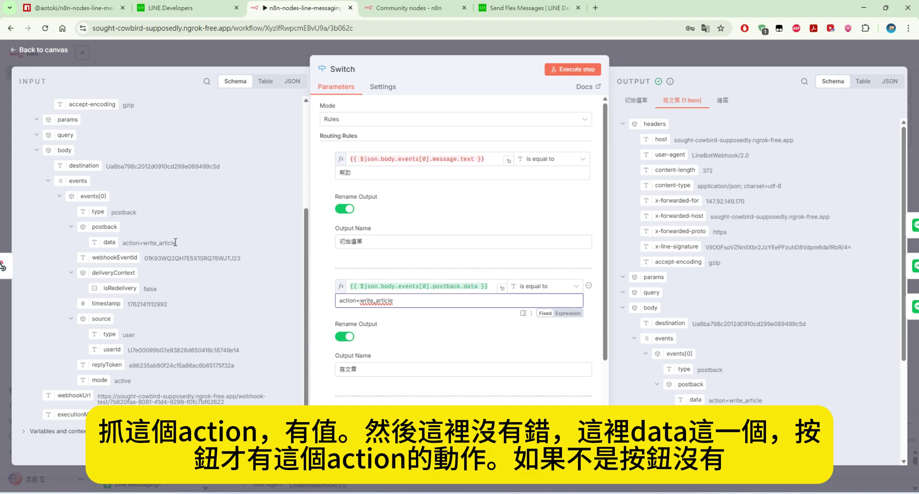
pyautogui.click(64, 53)
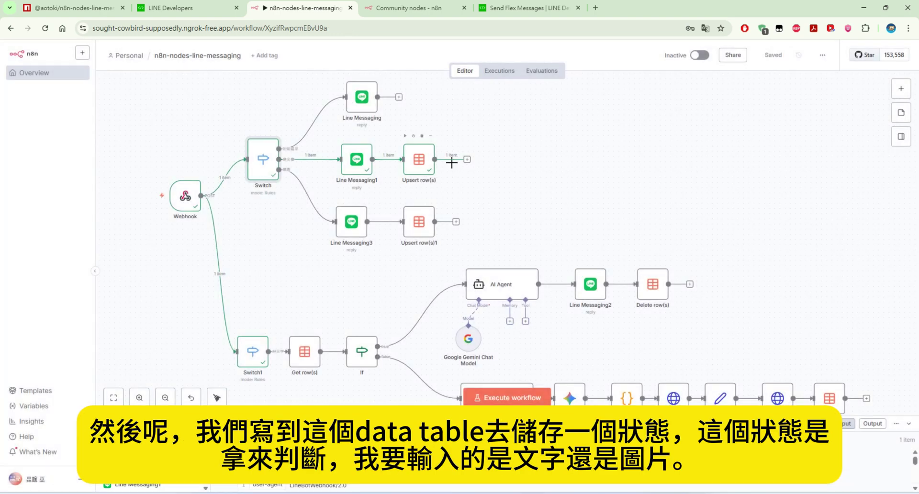
# Open the Upsert row(s) node after Line Messaging1 and check the status value it writes to the data table.
pyautogui.doubleClick(427, 167)
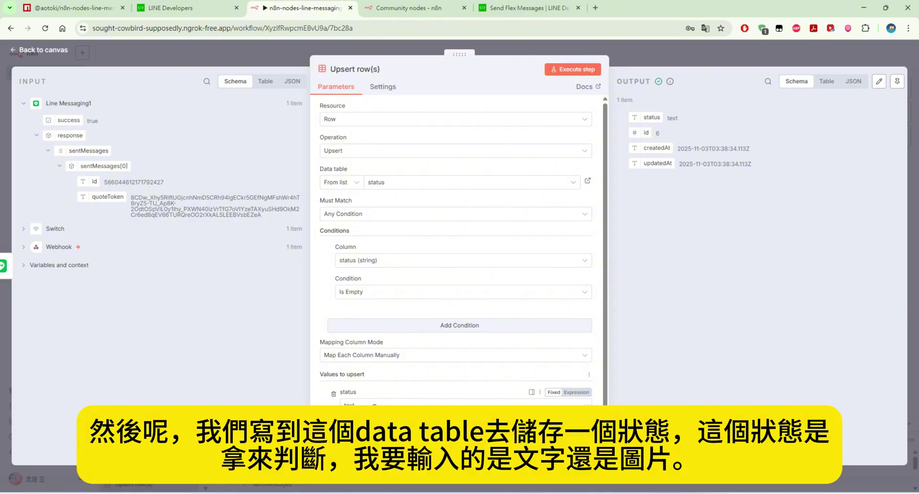
pyautogui.doubleClick(374, 404)
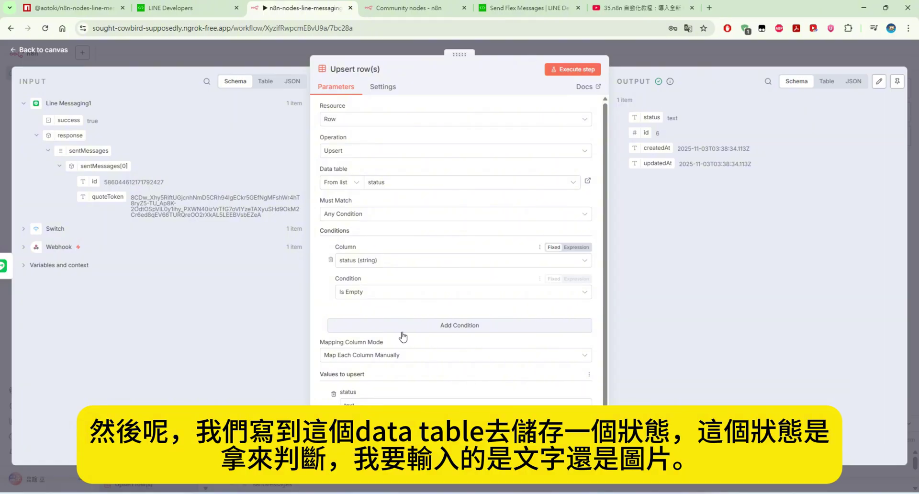
# Switch to the YouTube page of the episode 35 n8n Data Tables tutorial and look over the video and its description.
pyautogui.click(655, 9)
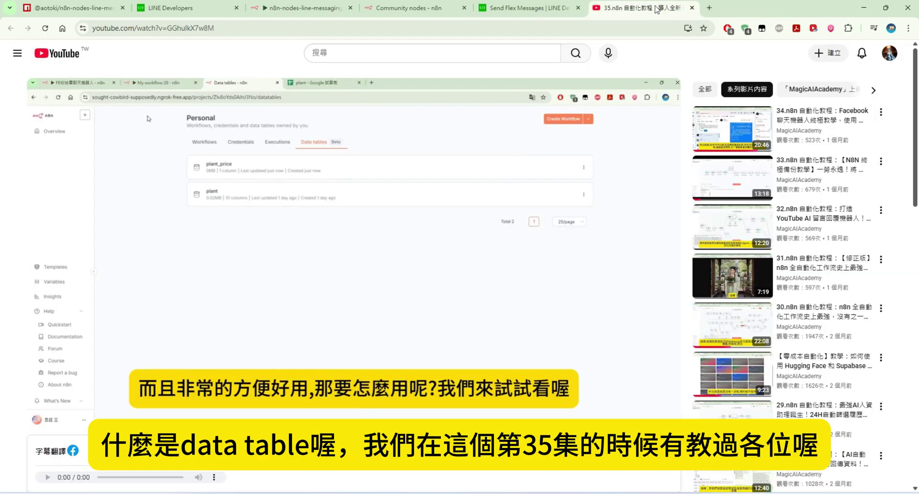
pyautogui.scroll(-5, 420, 232)
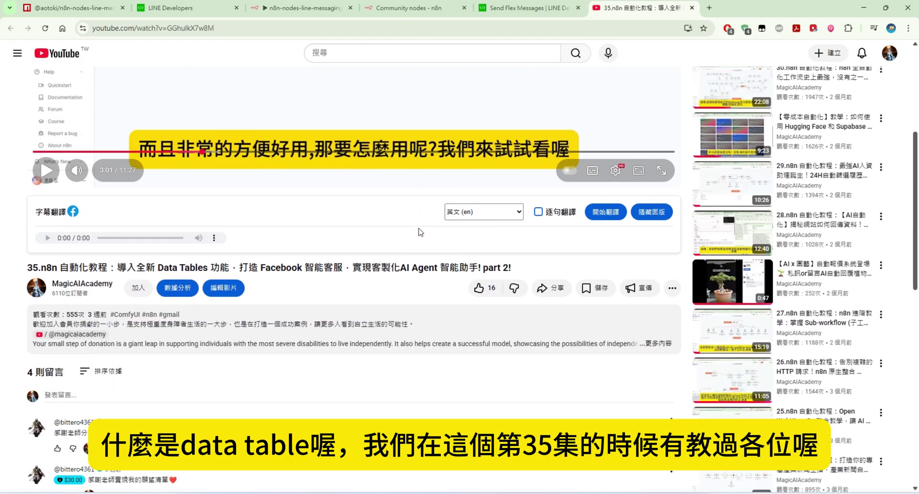
pyautogui.scroll(5, 116, 254)
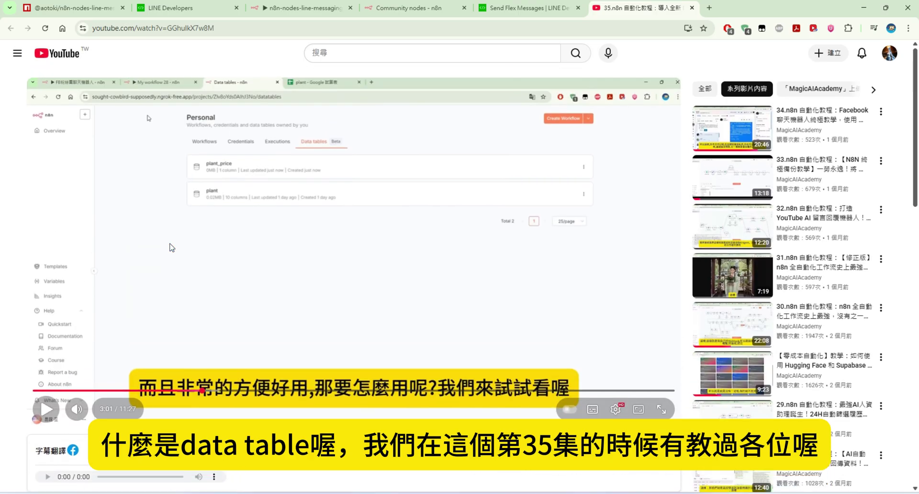
# Open the status data table in n8n and compare its row with the Upsert row(s) node's condition and status value.
pyautogui.click(301, 10)
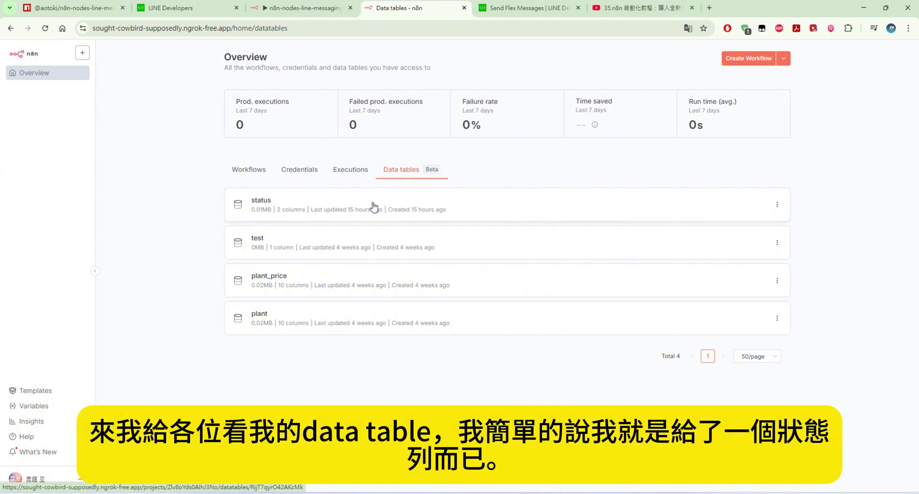
pyautogui.click(374, 207)
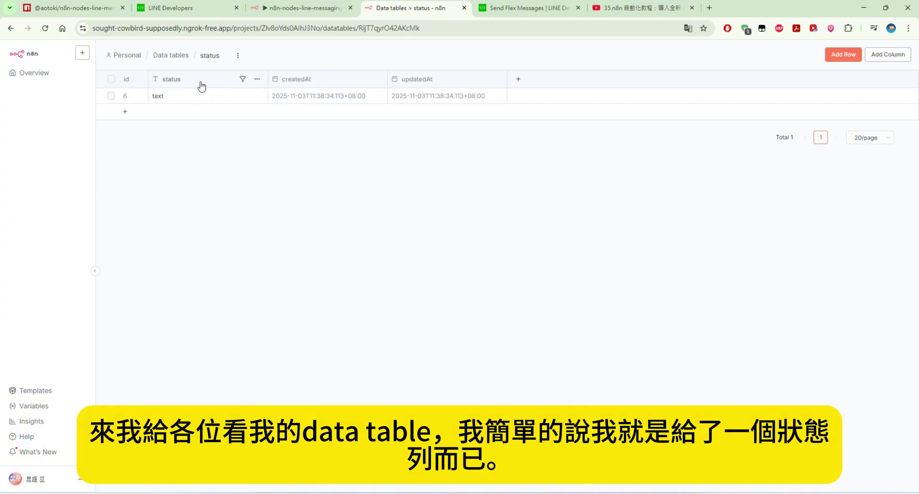
pyautogui.click(302, 8)
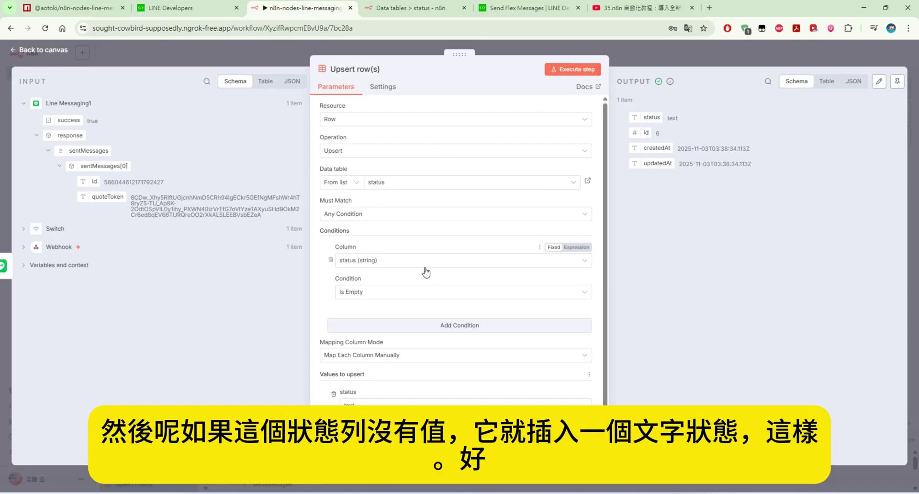
pyautogui.doubleClick(348, 403)
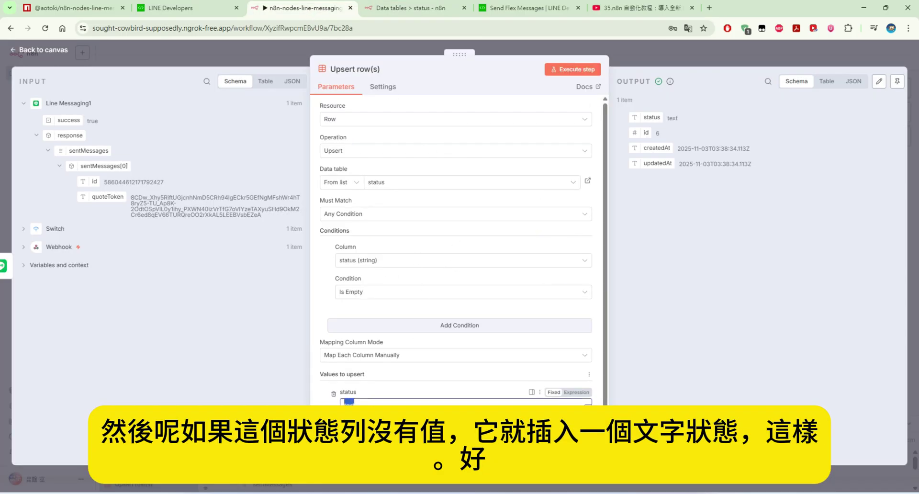
pyautogui.click(98, 65)
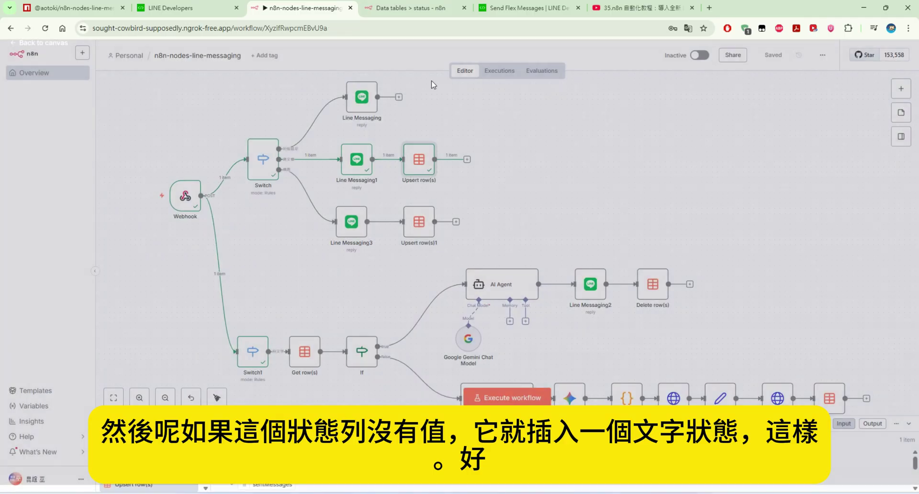
# Execute the workflow in test mode, and copy the earlier topic AI的未來發展 and send it again in the llm chat.
pyautogui.click(484, 397)
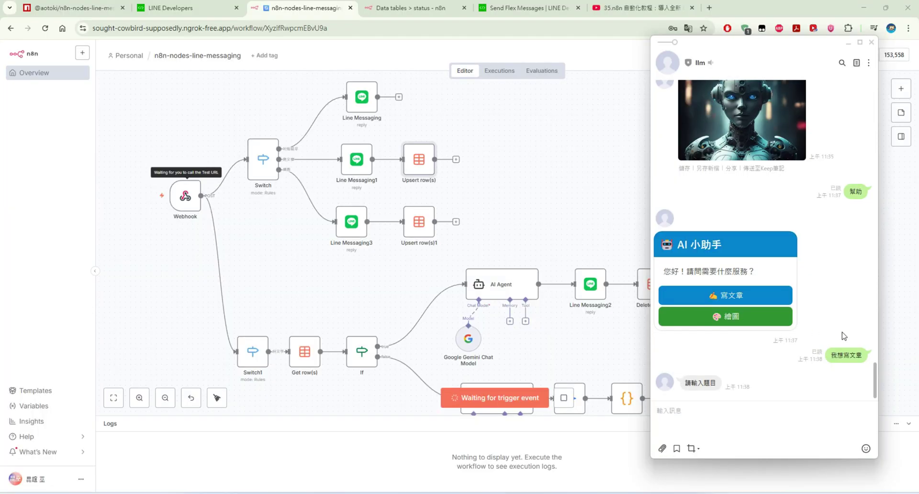
pyautogui.scroll(10, 864, 337)
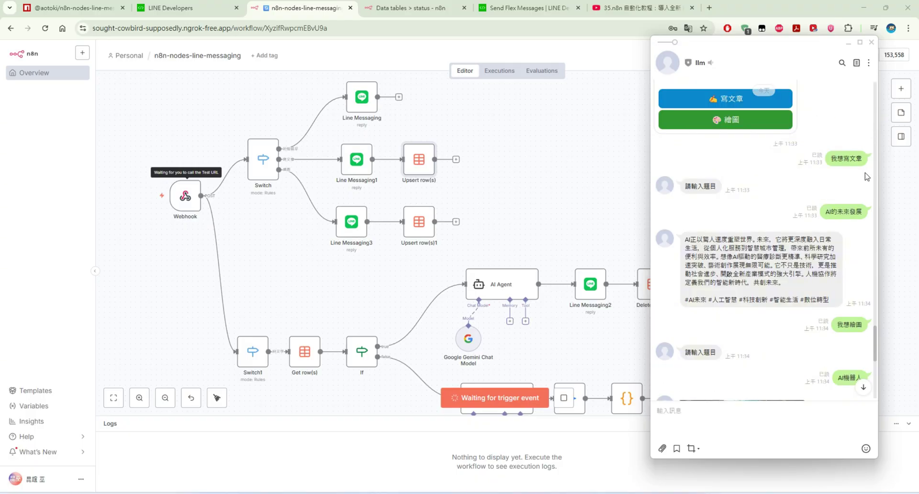
pyautogui.rightClick(836, 207)
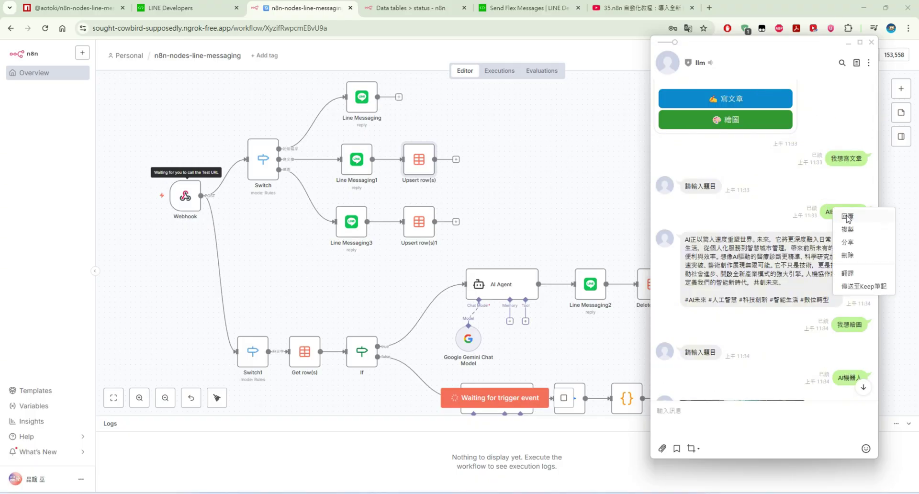
pyautogui.click(856, 229)
pyautogui.rightClick(752, 433)
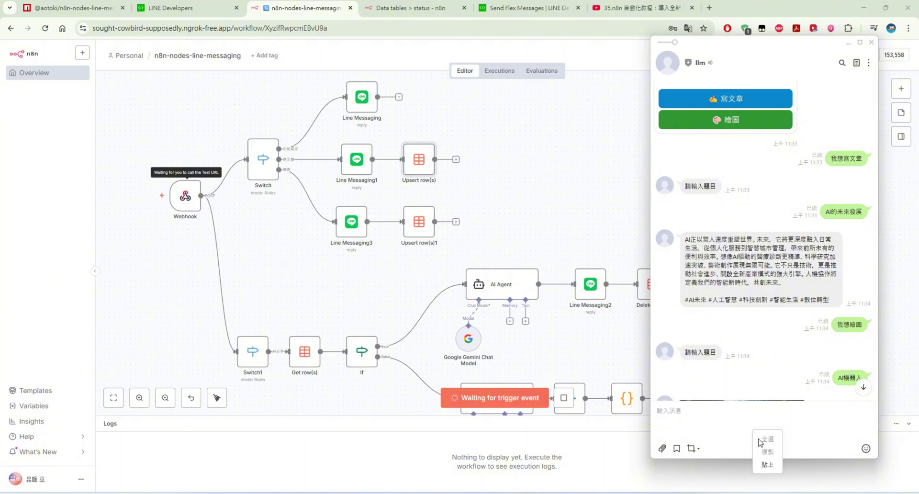
pyautogui.click(767, 464)
pyautogui.press('Return')
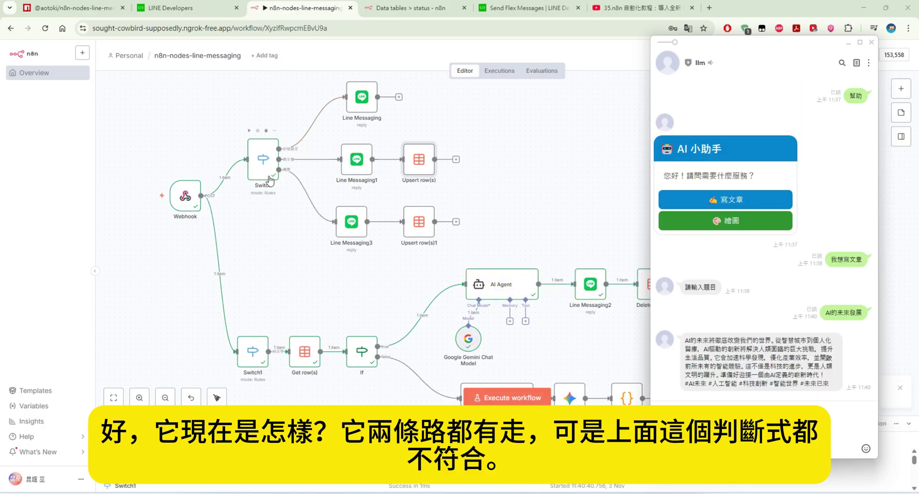
# Open the Switch1 node and check its message.text exists rule against the text received from the webhook.
pyautogui.scroll(-2, 279, 231)
pyautogui.click(262, 305)
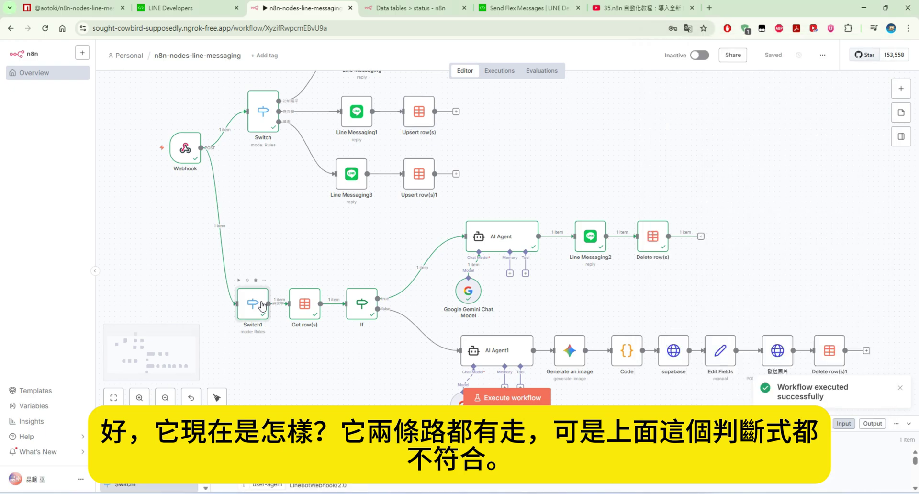
pyautogui.doubleClick(262, 305)
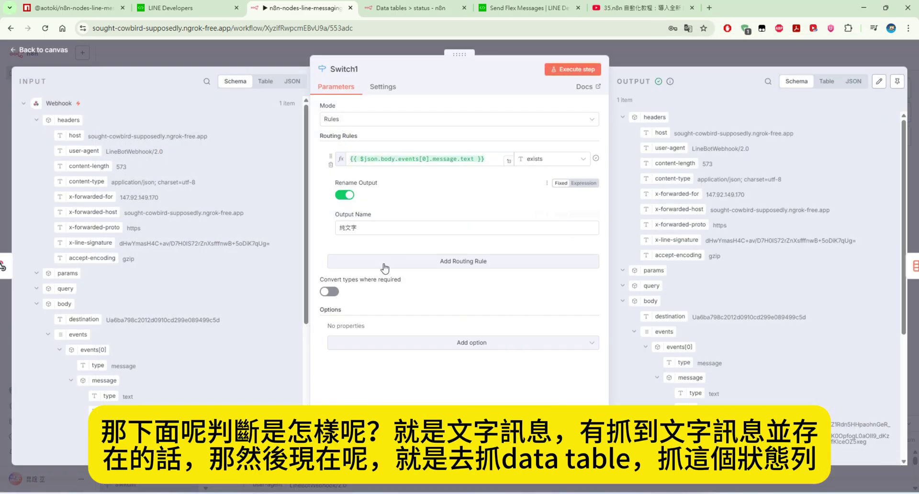
pyautogui.scroll(-5, 242, 267)
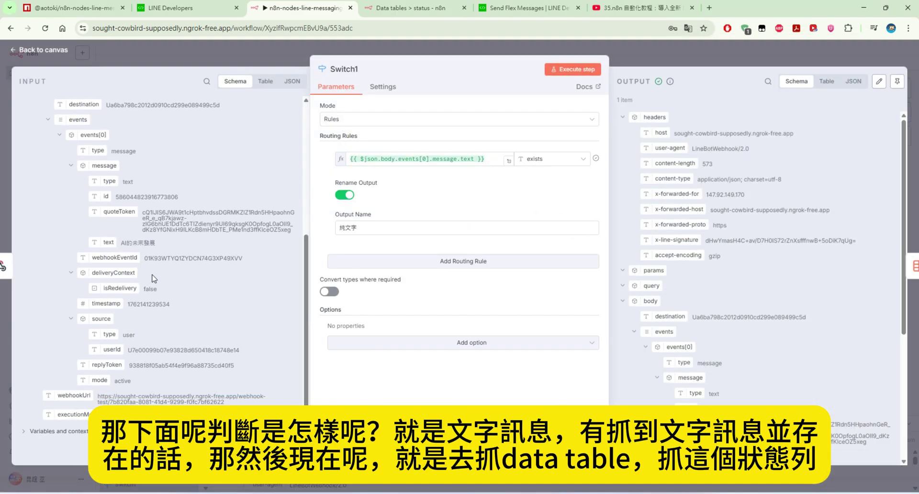
pyautogui.click(78, 56)
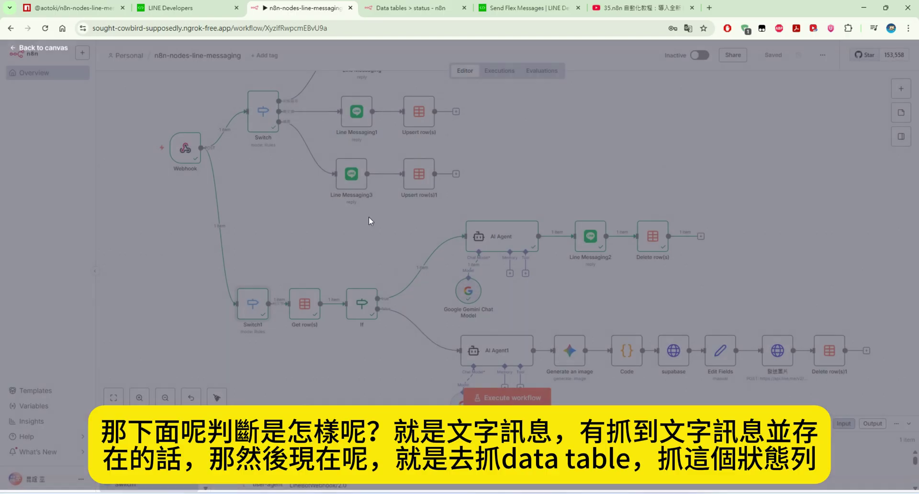
# Check the Get row(s) node's lookup of the status data table and the If node's condition comparing $json.status with text.
pyautogui.doubleClick(308, 307)
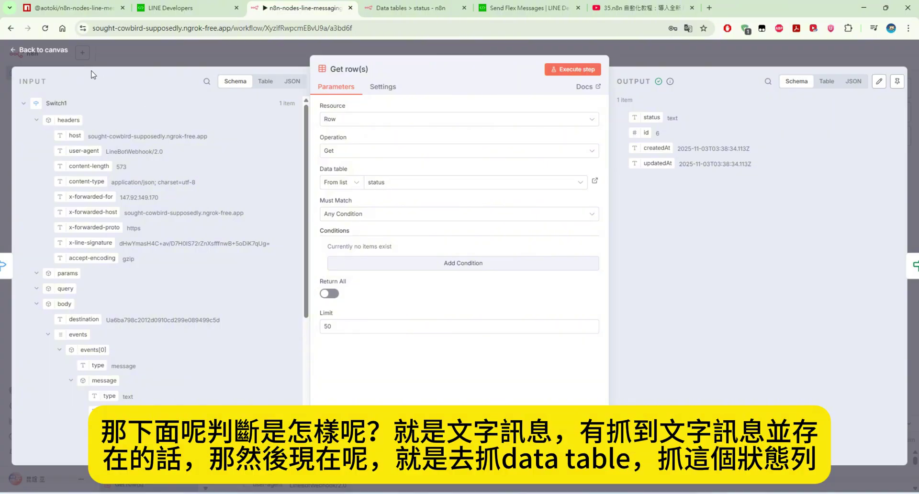
pyautogui.click(73, 60)
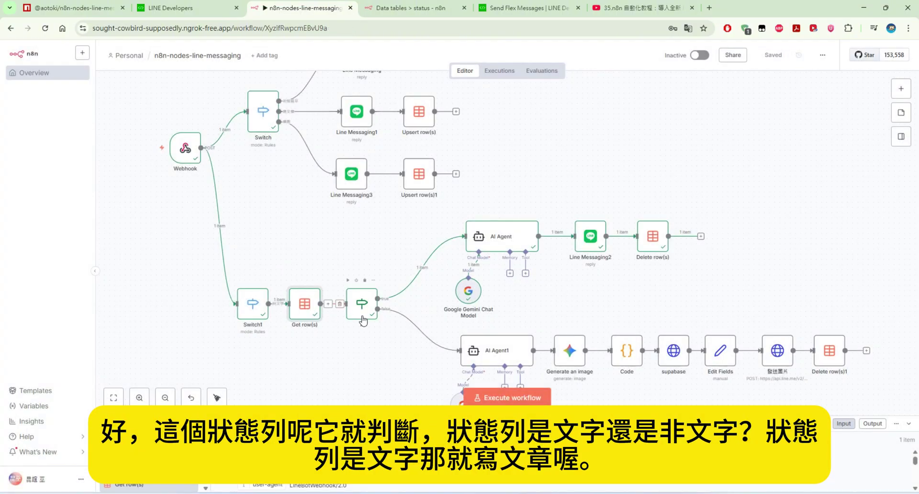
pyautogui.doubleClick(362, 318)
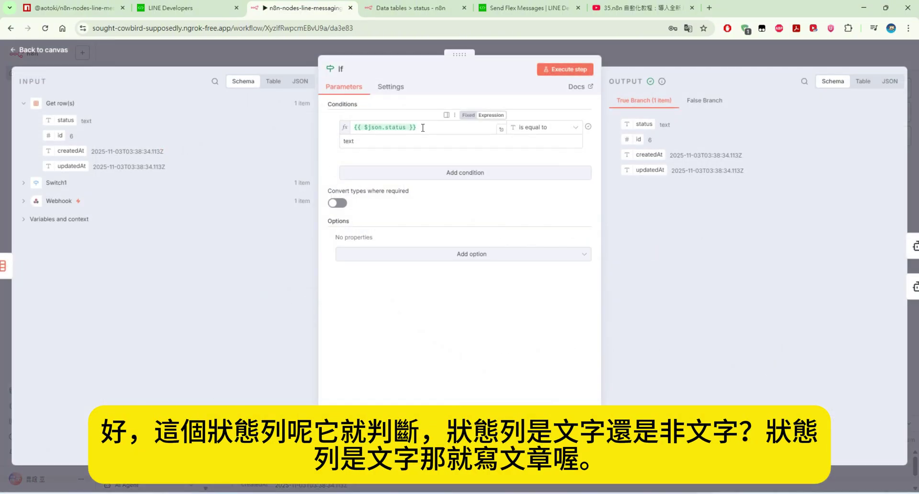
pyautogui.moveTo(364, 140); pyautogui.dragTo(325, 140)
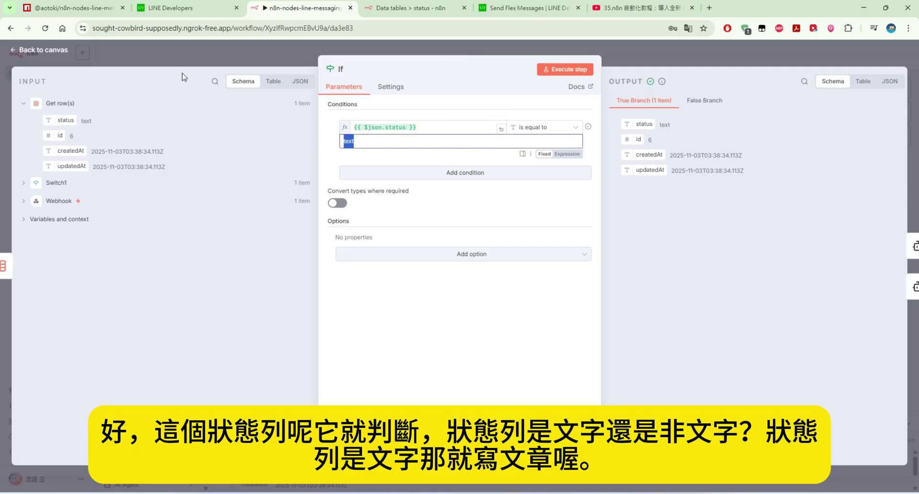
pyautogui.click(145, 64)
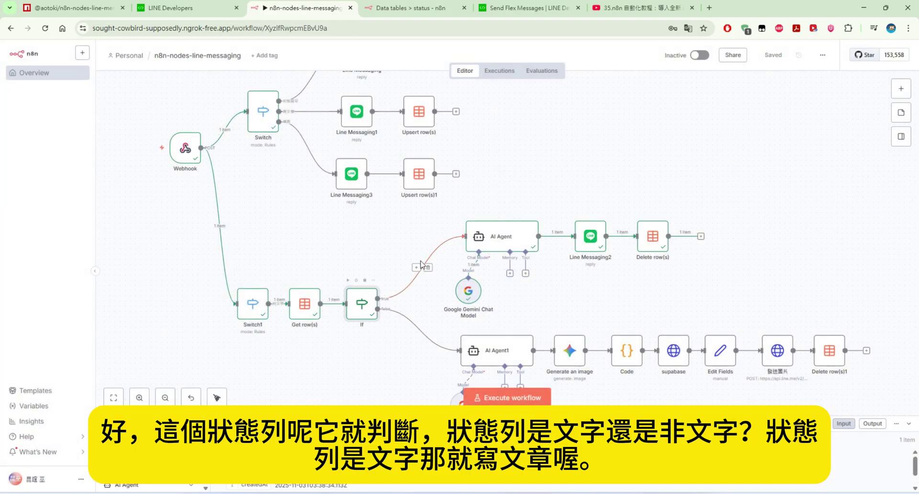
# Review the AI Agent's prompt setup, and trace Line Messaging2's text and reply token expressions to the AI Agent output and Webhook data.
pyautogui.doubleClick(516, 239)
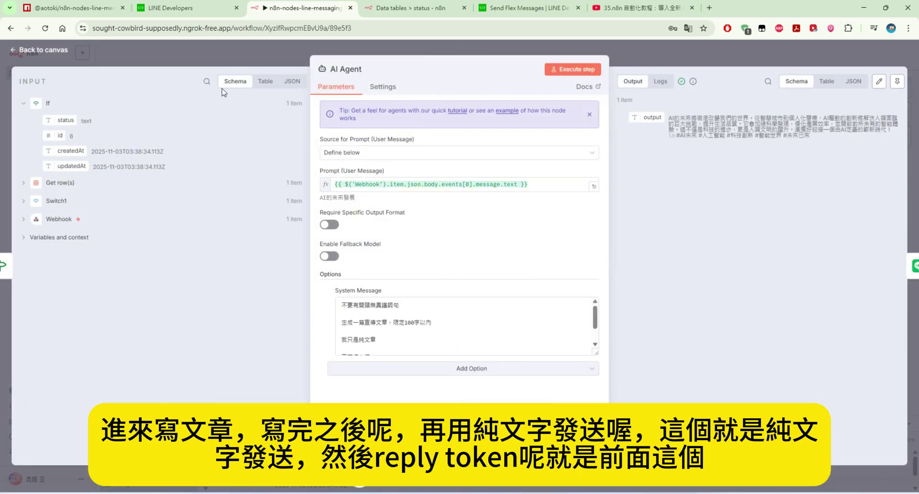
pyautogui.click(233, 61)
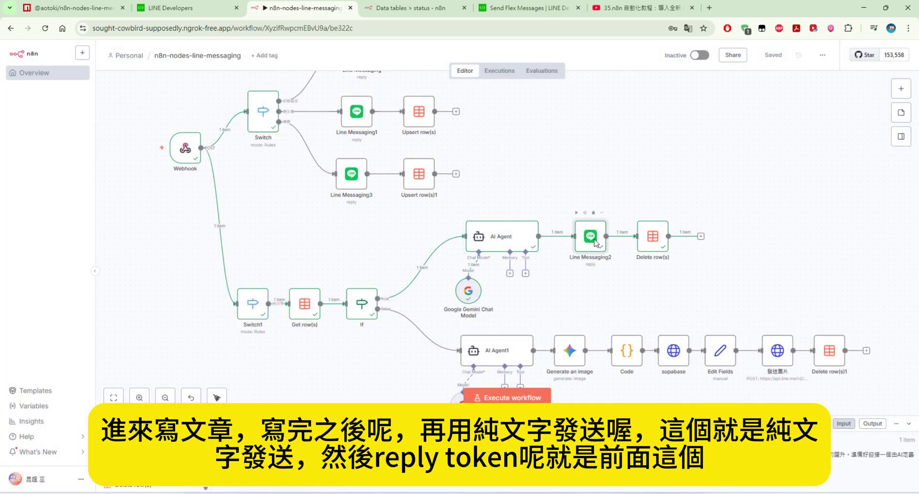
pyautogui.doubleClick(593, 242)
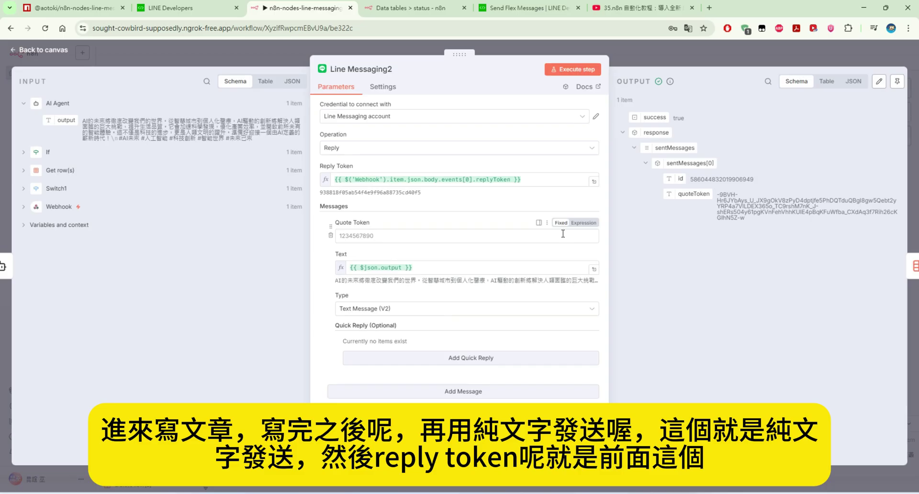
pyautogui.click(435, 270)
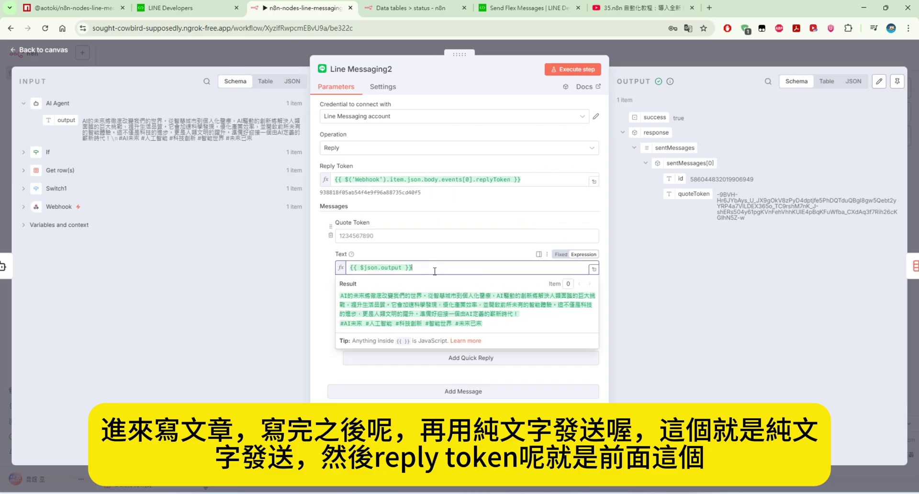
pyautogui.click(449, 204)
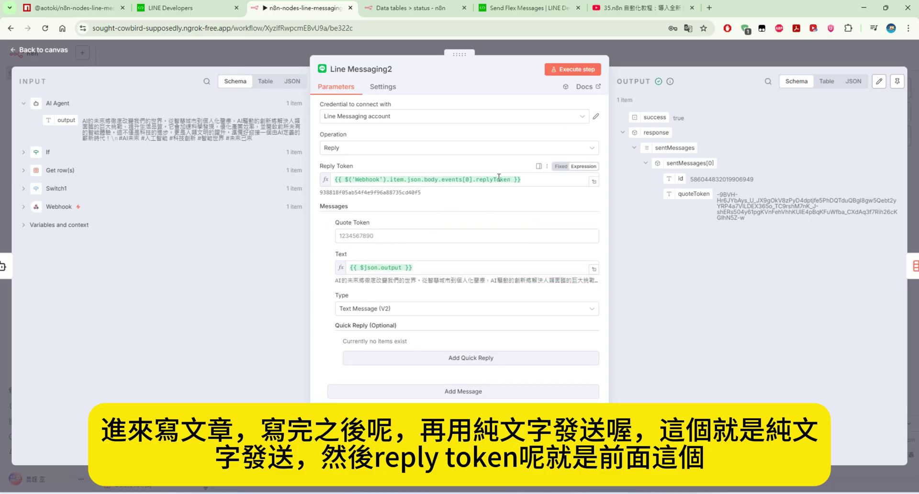
pyautogui.click(69, 207)
pyautogui.scroll(-5, 135, 220)
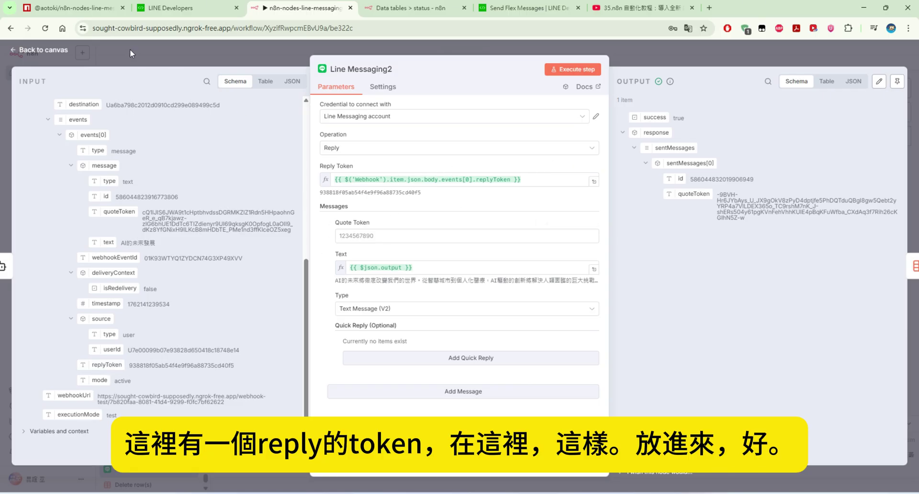
pyautogui.click(191, 50)
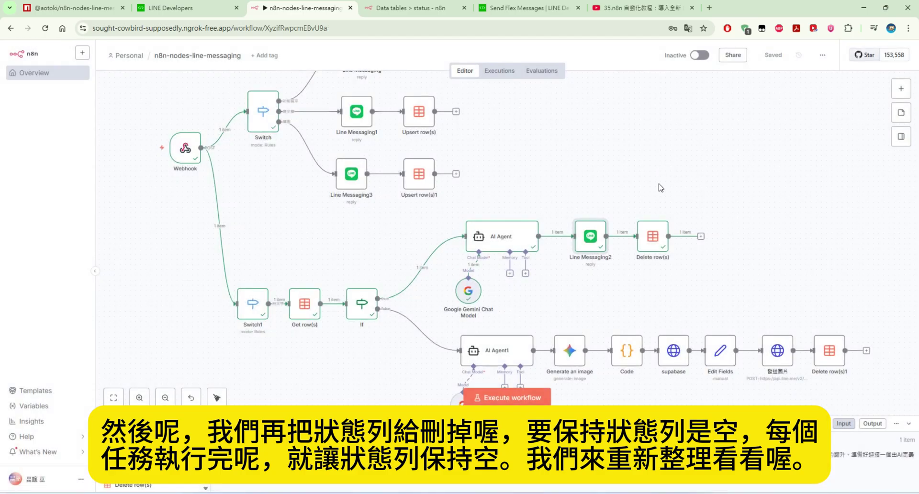
# Inspect the Delete row(s) node's Is Not Empty condition, and reload the status data table to check its rows.
pyautogui.doubleClick(650, 236)
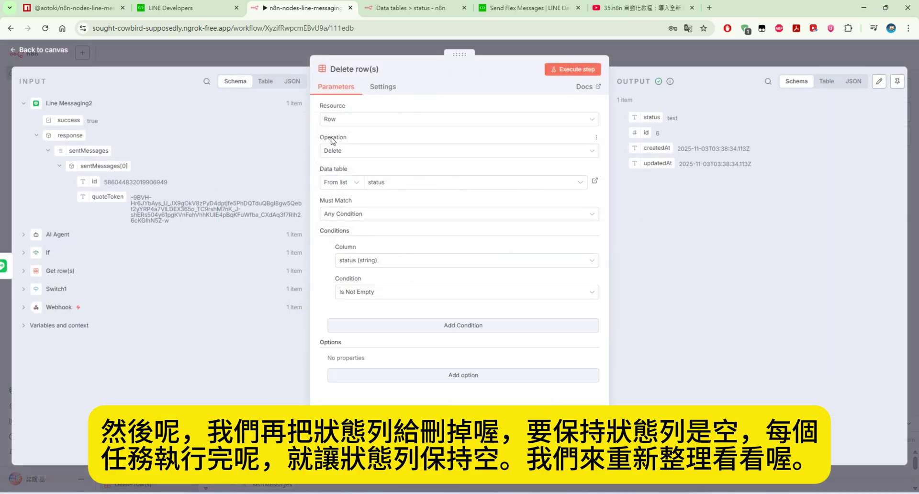
pyautogui.click(65, 54)
pyautogui.click(419, 10)
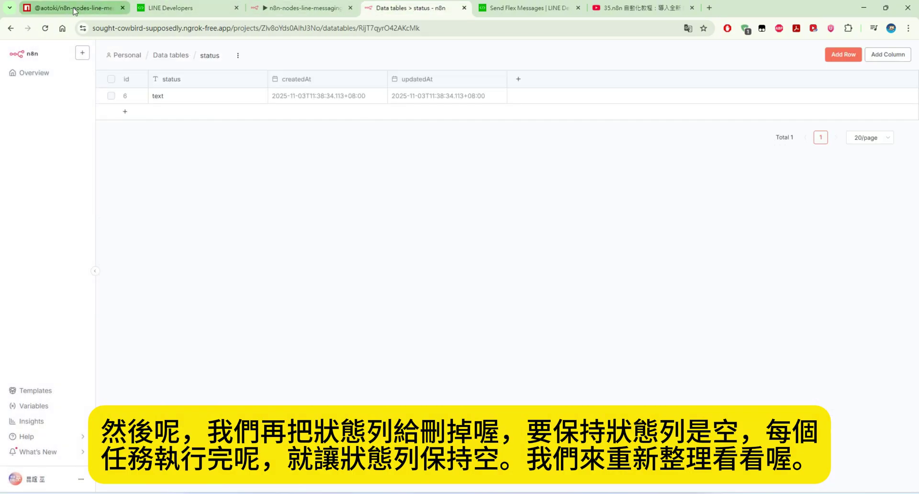
pyautogui.click(45, 28)
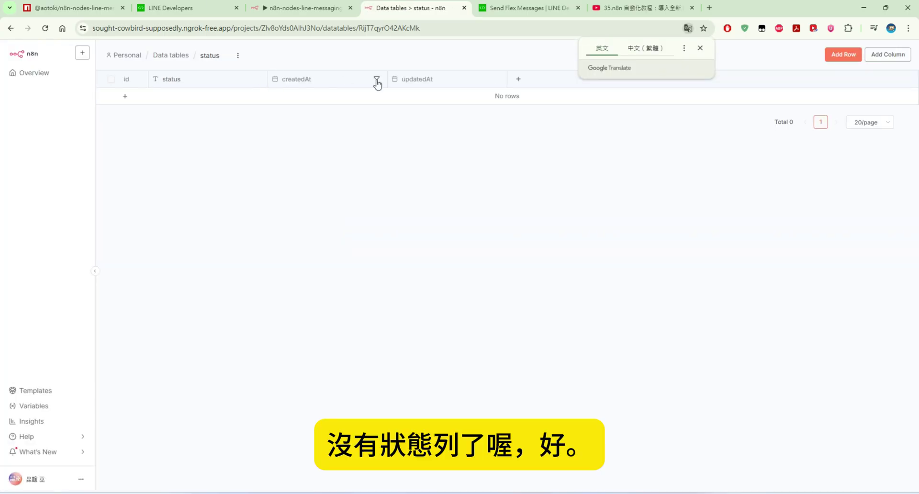
# Run the n8n-nodes-line-messaging workflow in test mode and choose 繪圖 on the AI 小助手 card in the llm chat.
pyautogui.click(297, 12)
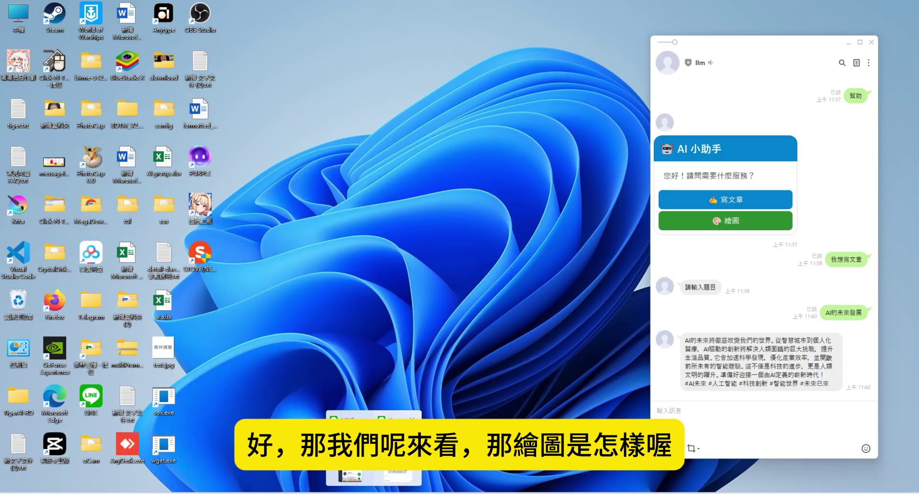
pyautogui.click(373, 450)
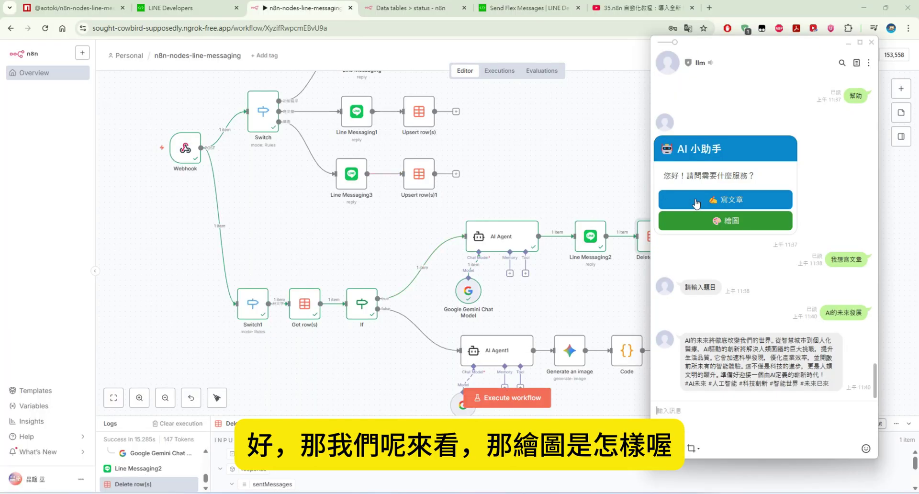
pyautogui.scroll(4, 795, 188)
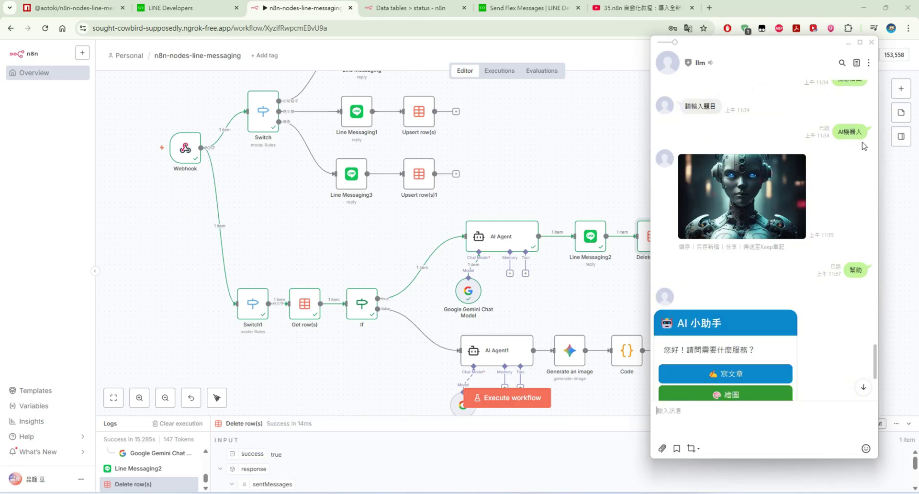
pyautogui.rightClick(849, 131)
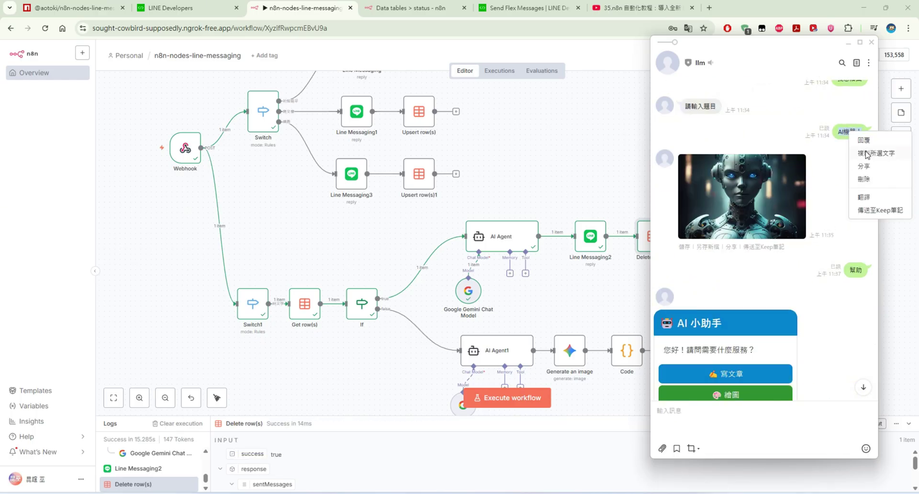
pyautogui.press('Escape')
pyautogui.scroll(-5, 765, 198)
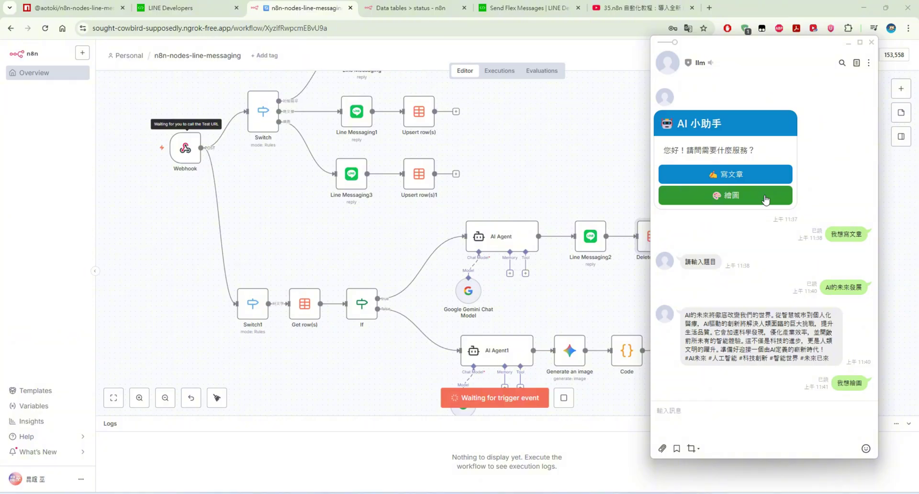
pyautogui.click(766, 199)
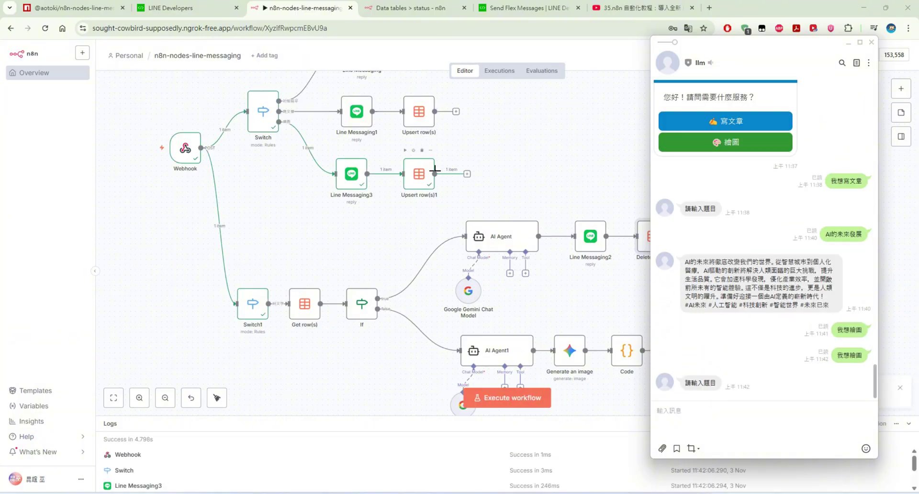
# Compare the Switch node's action=draw_image rule with the postback data received from the Webhook.
pyautogui.click(266, 120)
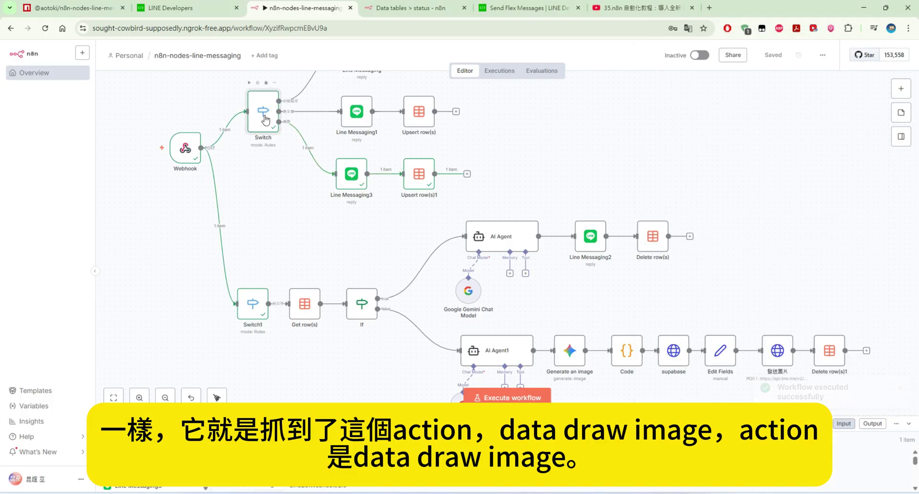
pyautogui.doubleClick(266, 120)
pyautogui.scroll(-5, 477, 275)
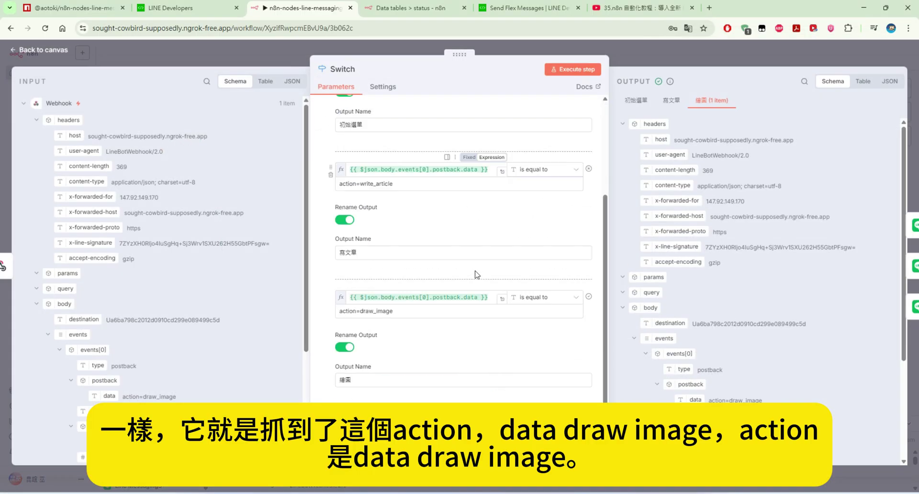
pyautogui.scroll(-1, 477, 275)
pyautogui.scroll(-3, 286, 244)
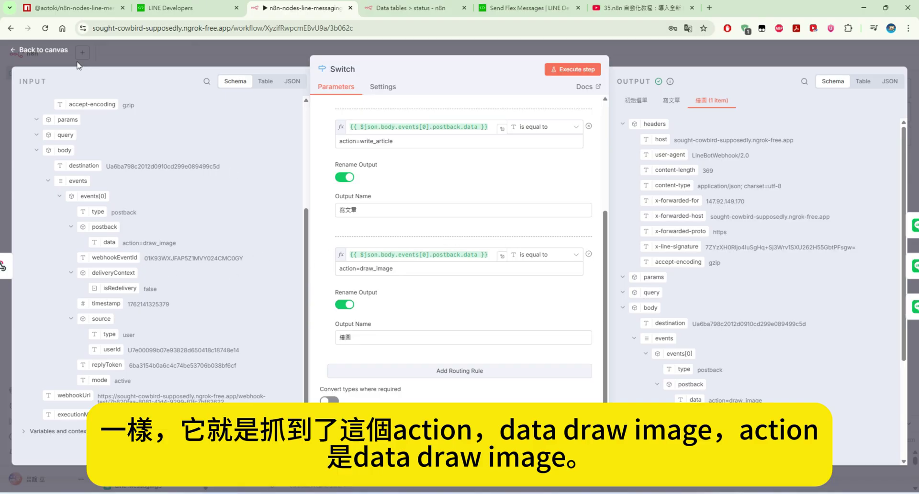
pyautogui.press('Escape')
# Open the Line Messaging3 node and check its reply token expression and the reply text 請輸入題目.
pyautogui.doubleClick(351, 173)
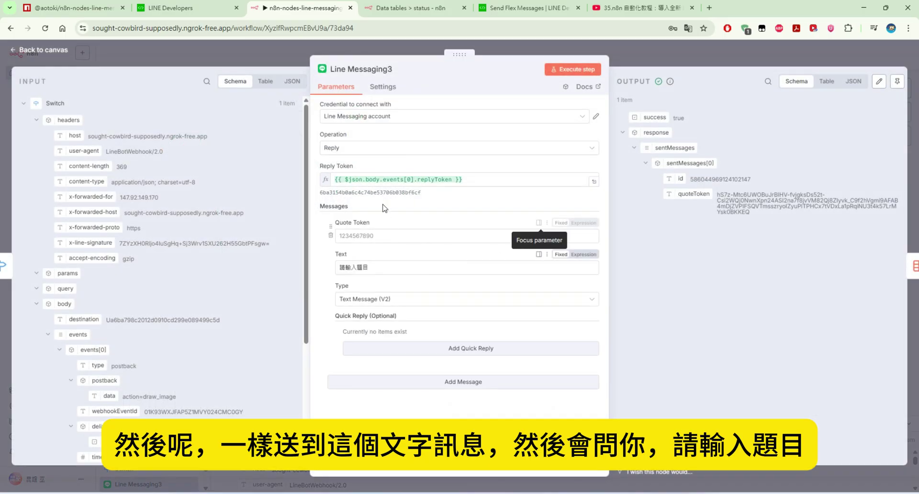
pyautogui.moveTo(466, 272); pyautogui.dragTo(351, 266)
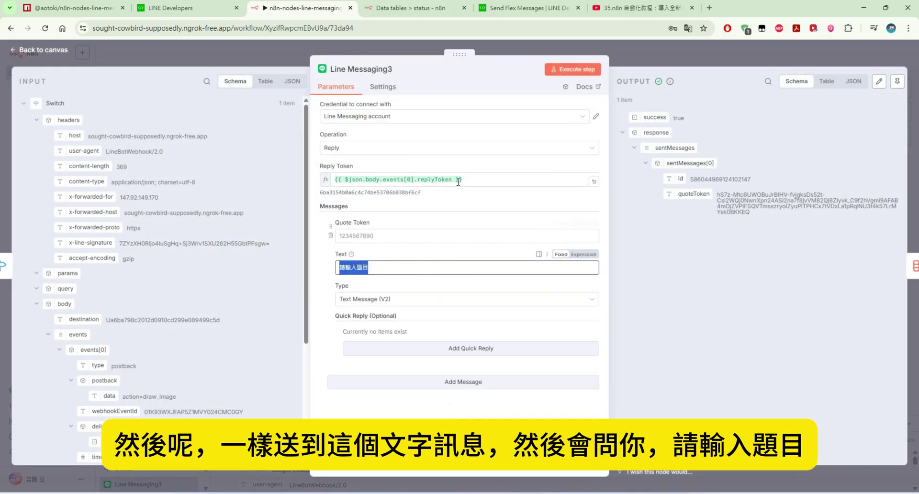
pyautogui.press('Escape')
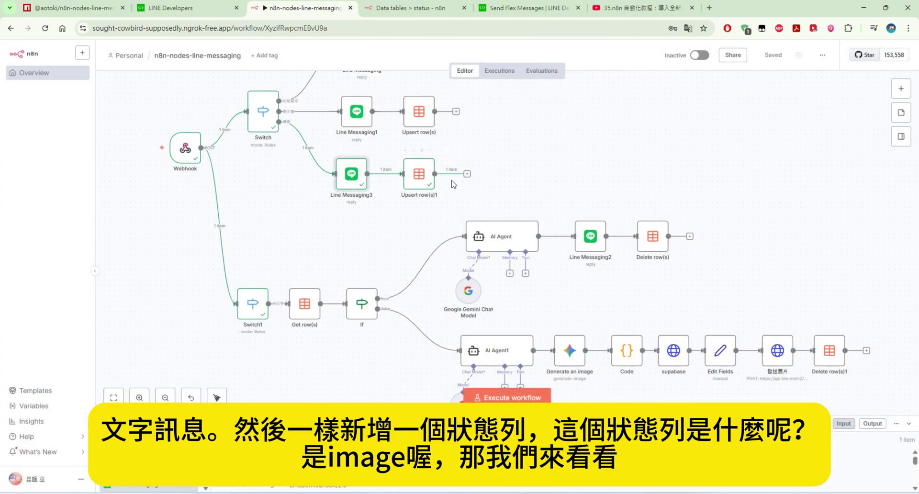
# Inspect the Upsert row(s)1 node's condition and status value, and reload the status data table to check the stored row.
pyautogui.doubleClick(428, 183)
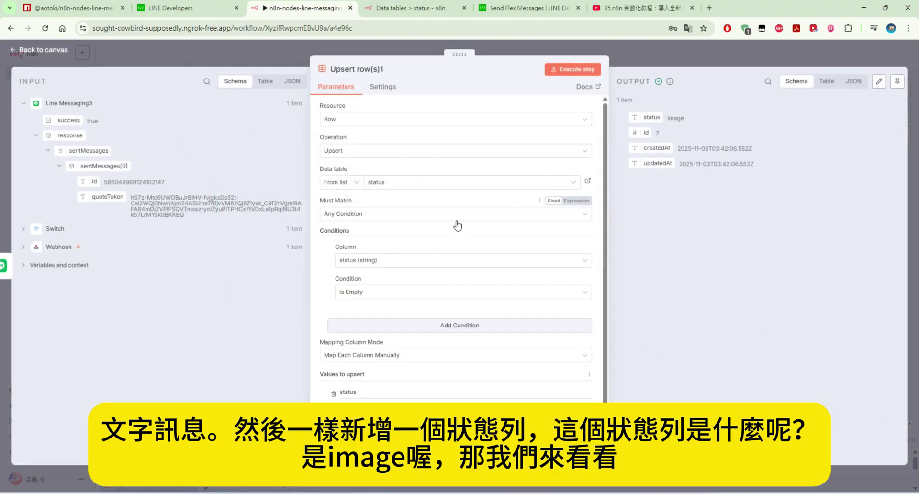
pyautogui.click(409, 406)
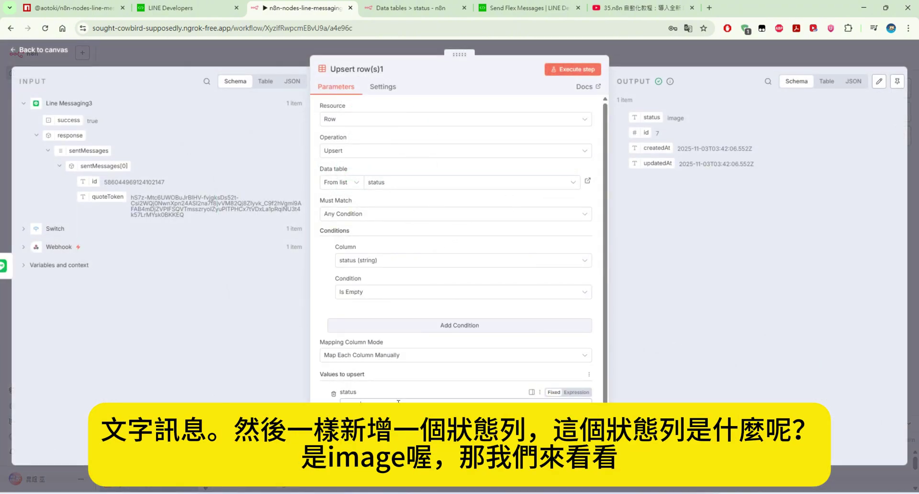
pyautogui.click(171, 57)
pyautogui.click(414, 9)
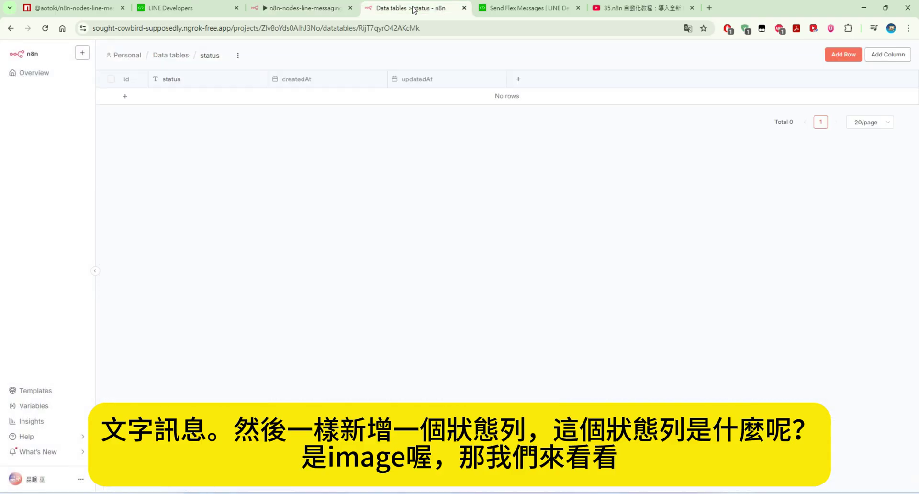
pyautogui.click(48, 29)
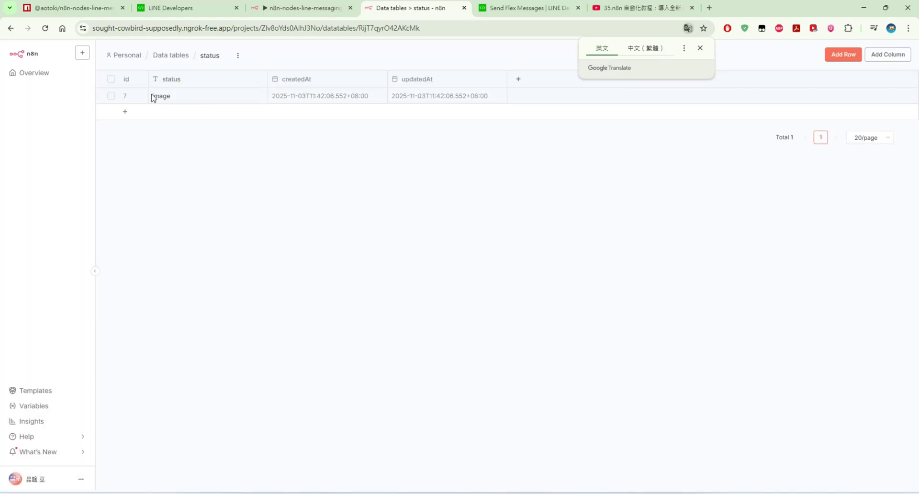
# Run the n8n-nodes-line-messaging workflow in test mode and send the topic AI機器人 in the llm chat, copied from the earlier message.
pyautogui.click(320, 10)
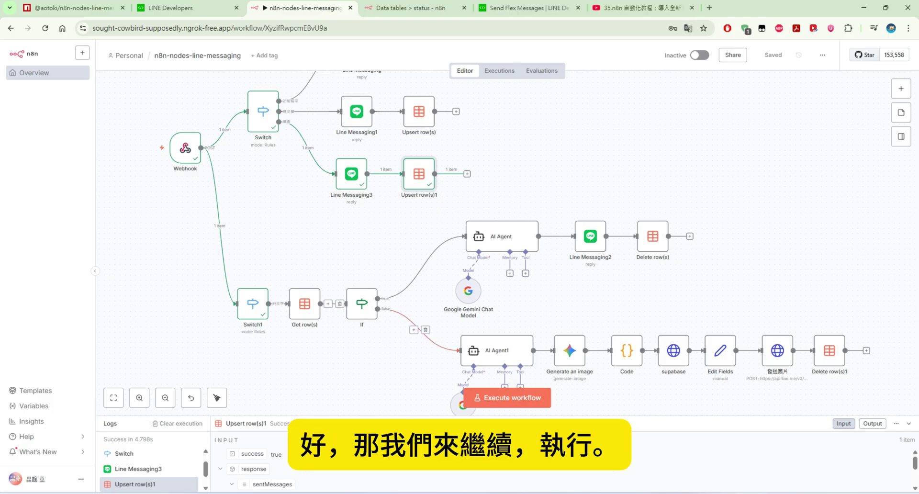
pyautogui.click(485, 408)
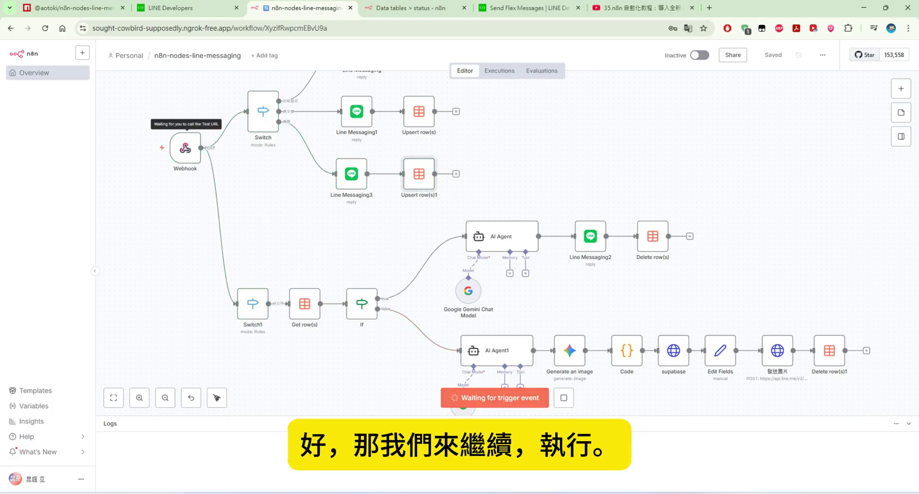
pyautogui.click(396, 462)
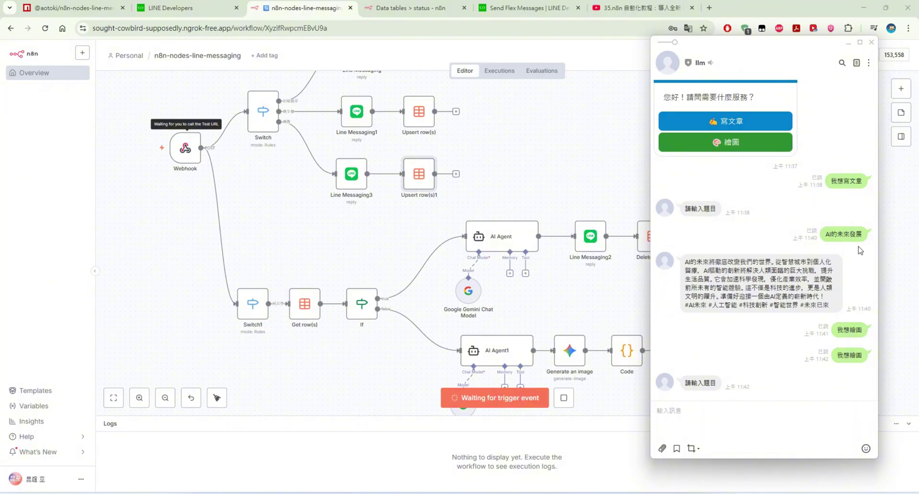
pyautogui.scroll(10, 859, 192)
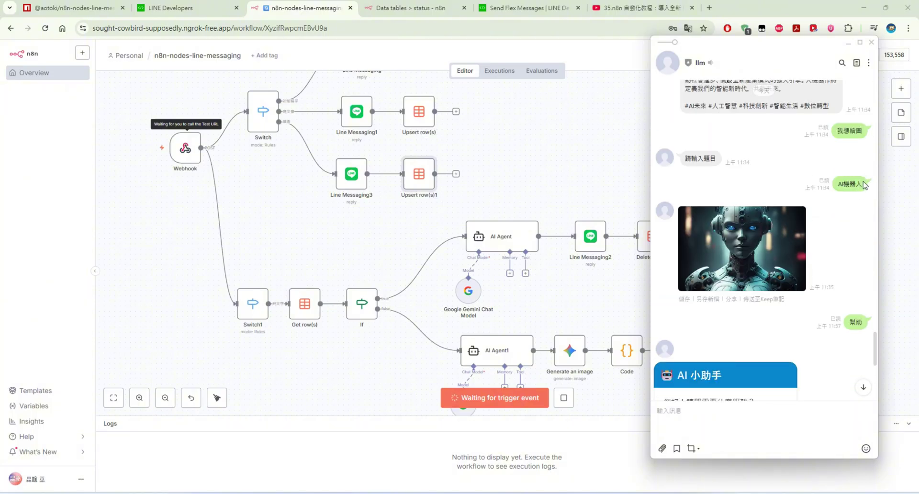
pyautogui.rightClick(845, 183)
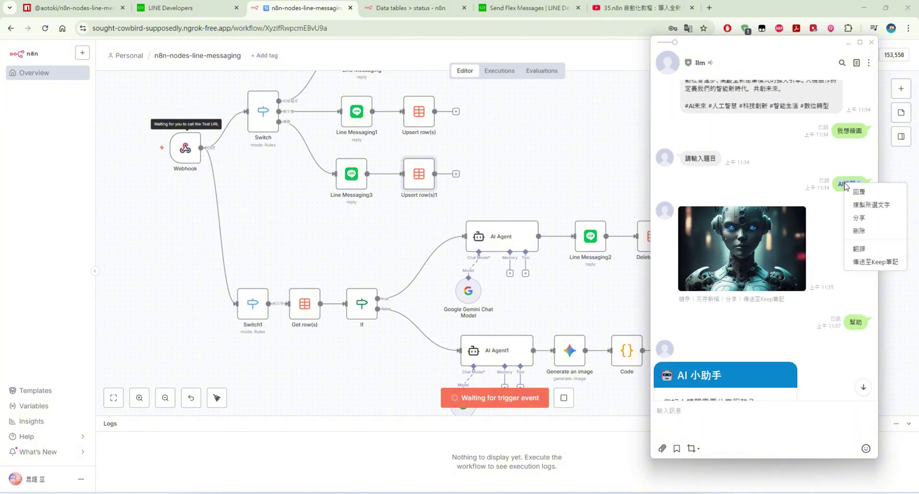
pyautogui.click(864, 205)
pyautogui.write('AI機器人')
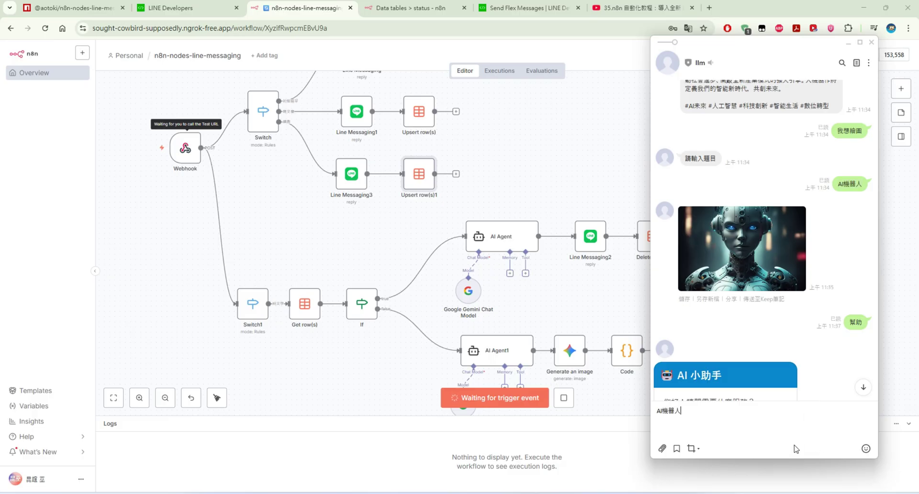
pyautogui.press('Return')
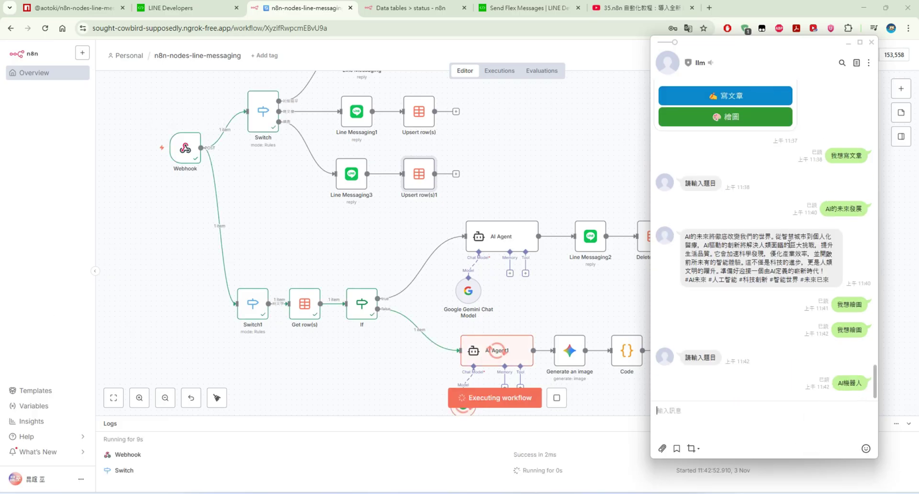
# Follow the execution along the workflow's image branch and view the picture returned in the llm chat.
pyautogui.scroll(-2, 564, 245)
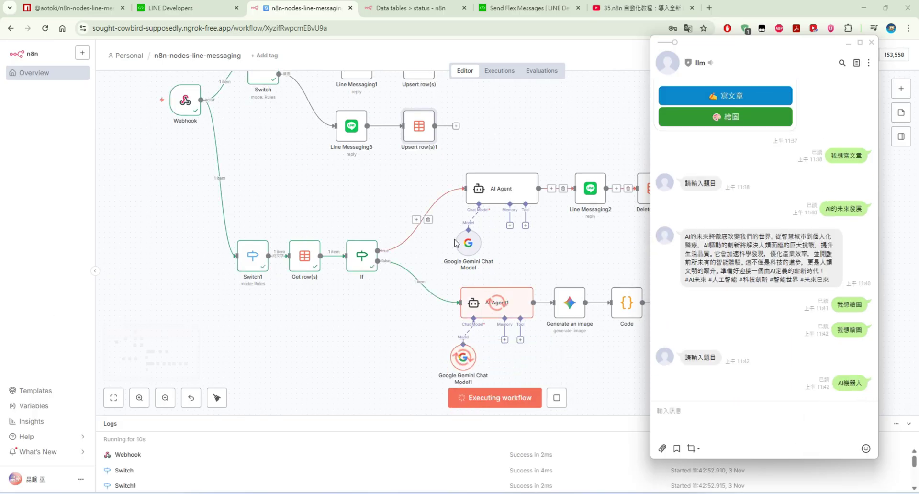
pyautogui.click(392, 325)
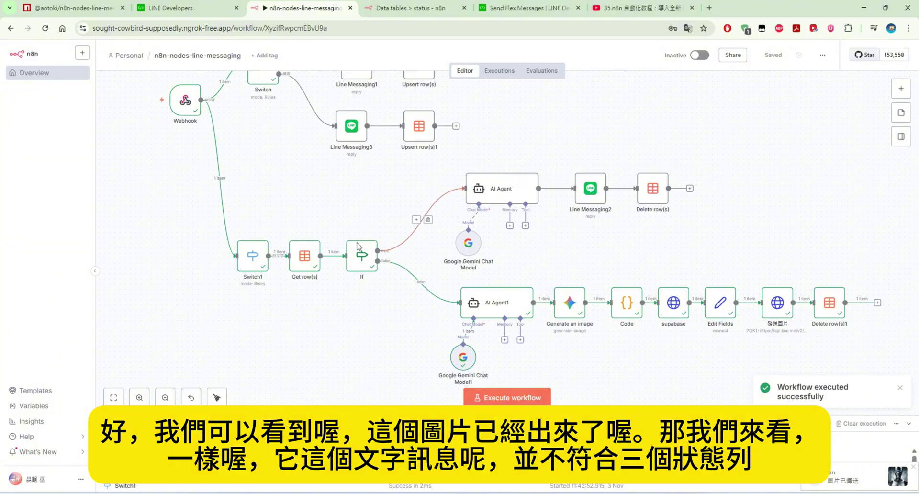
pyautogui.click(884, 478)
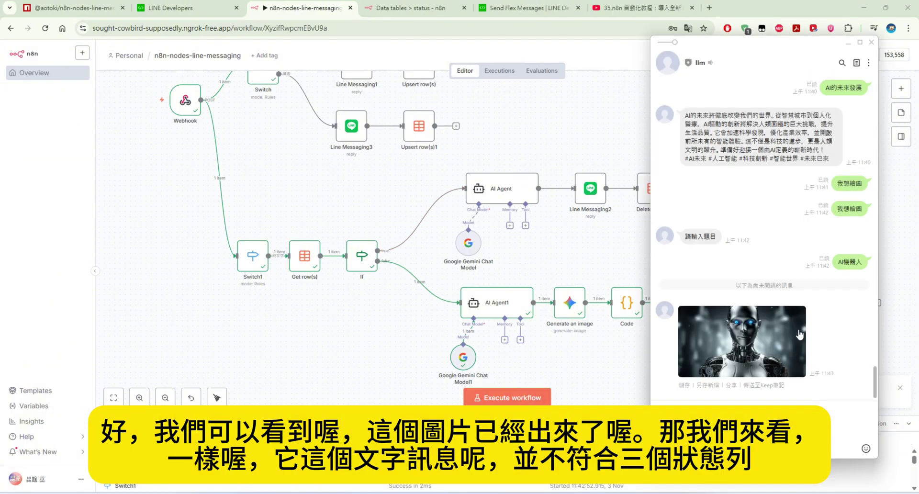
pyautogui.click(275, 330)
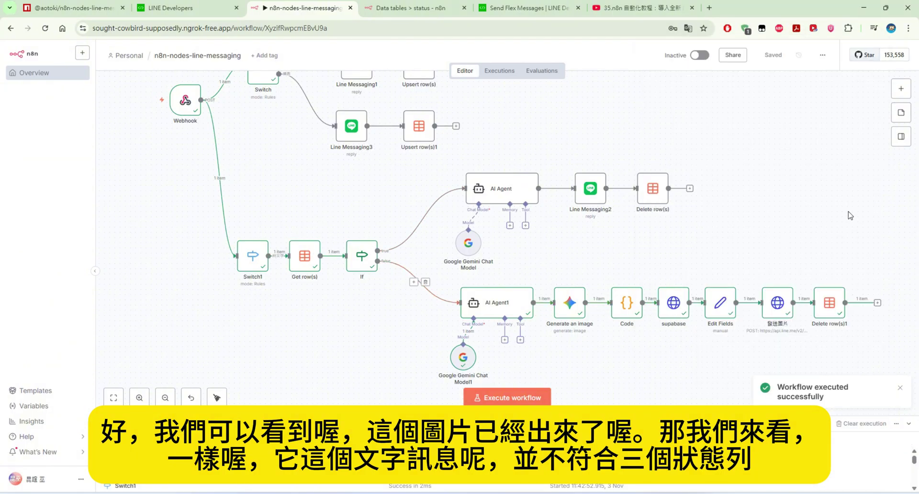
# Inspect the Switch node's three routing rules against the received text message, including the 幫助 text condition.
pyautogui.scroll(3, 292, 139)
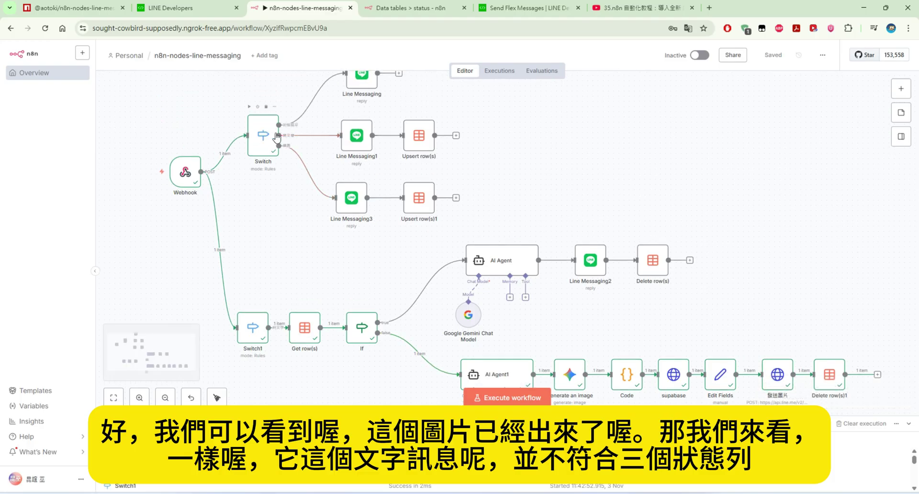
pyautogui.doubleClick(263, 137)
pyautogui.scroll(-5, 484, 205)
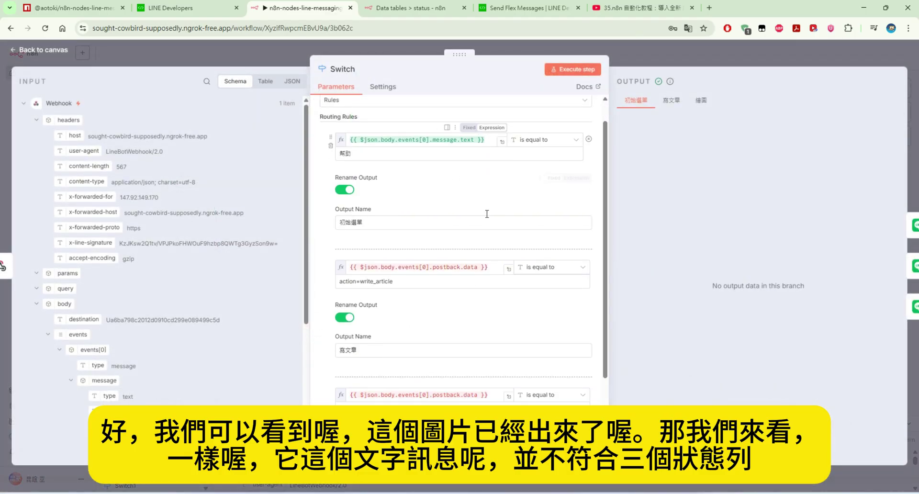
pyautogui.scroll(5, 485, 211)
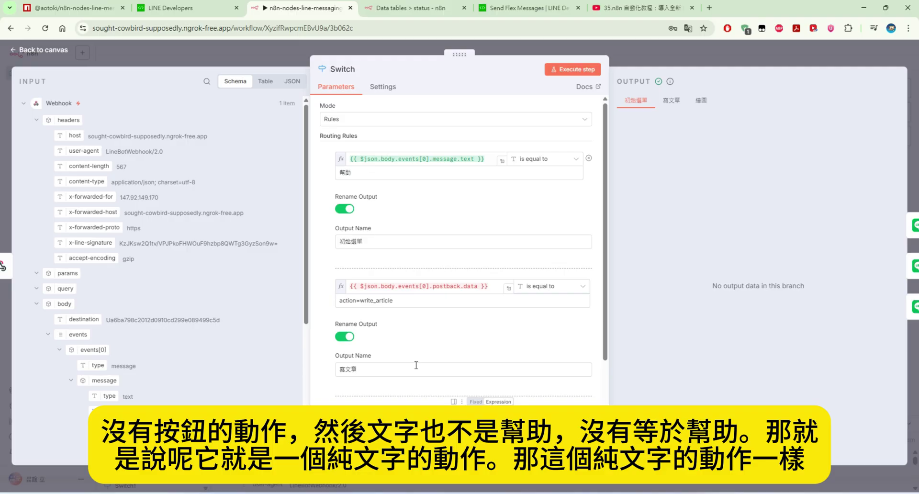
pyautogui.moveTo(550, 173); pyautogui.dragTo(309, 170)
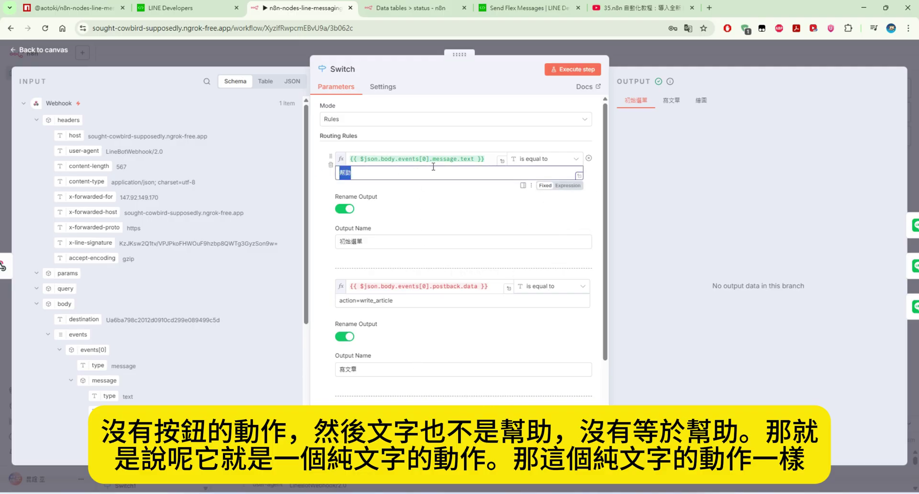
pyautogui.click(41, 52)
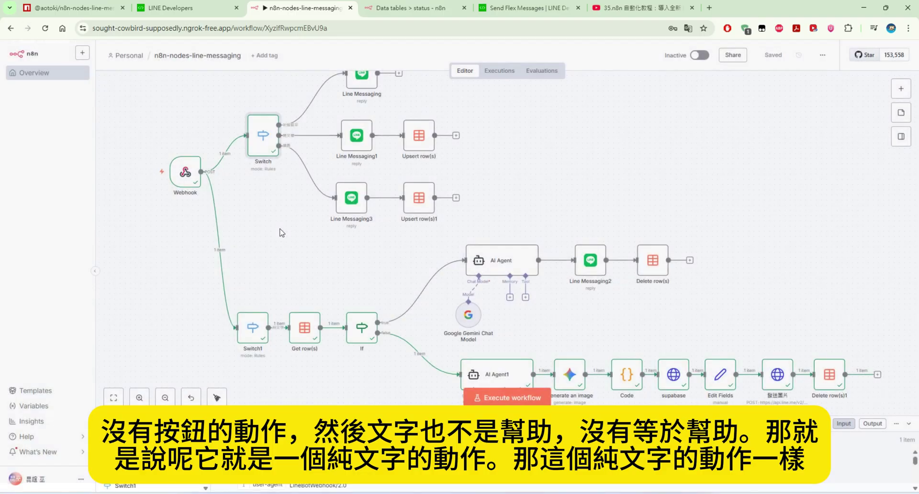
# Check the Switch1 node's routing rule that tests whether the message text exists.
pyautogui.scroll(-1, 290, 245)
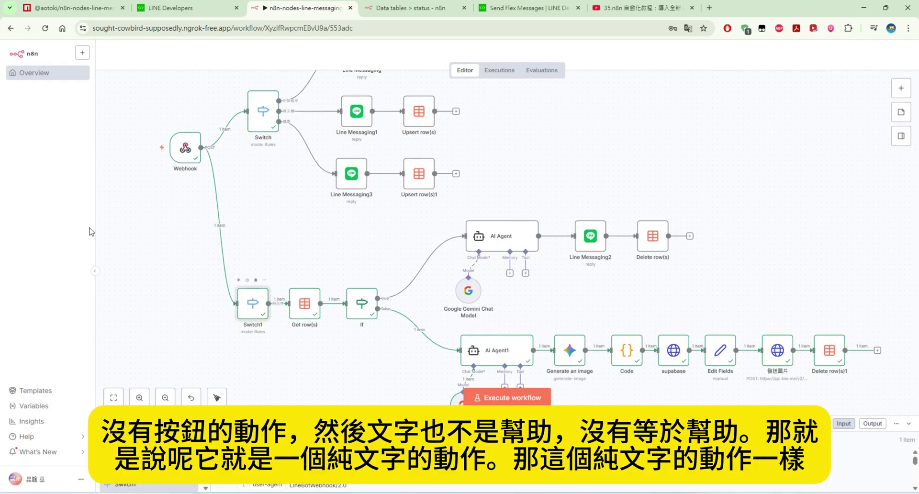
pyautogui.doubleClick(251, 312)
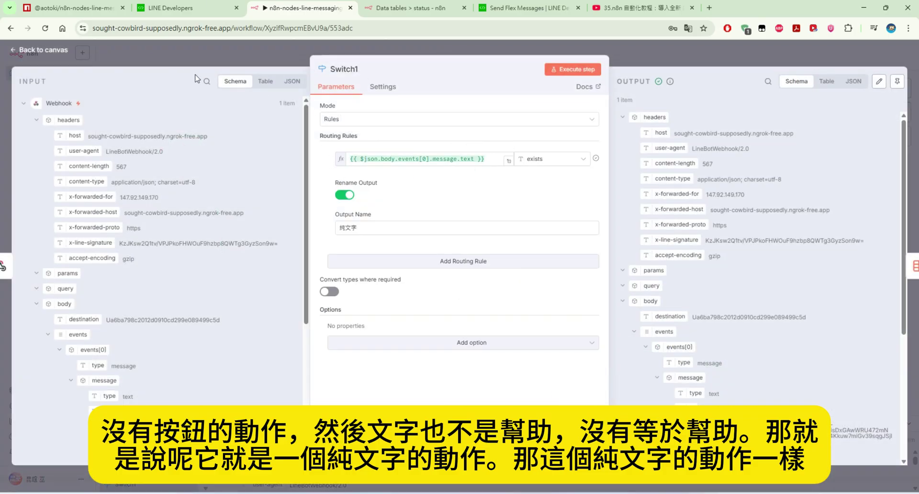
pyautogui.press('Escape')
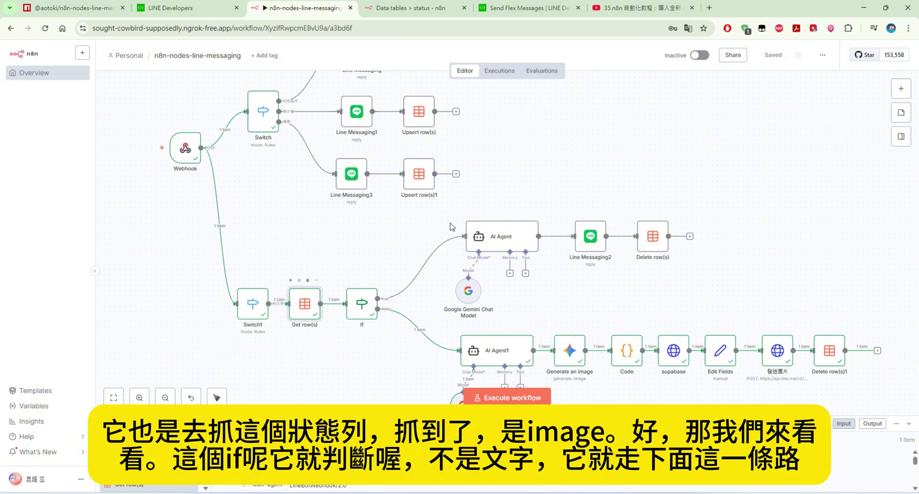
# Inspect the status returned by the Get row(s) node and the If node's status comparison with text.
pyautogui.doubleClick(303, 305)
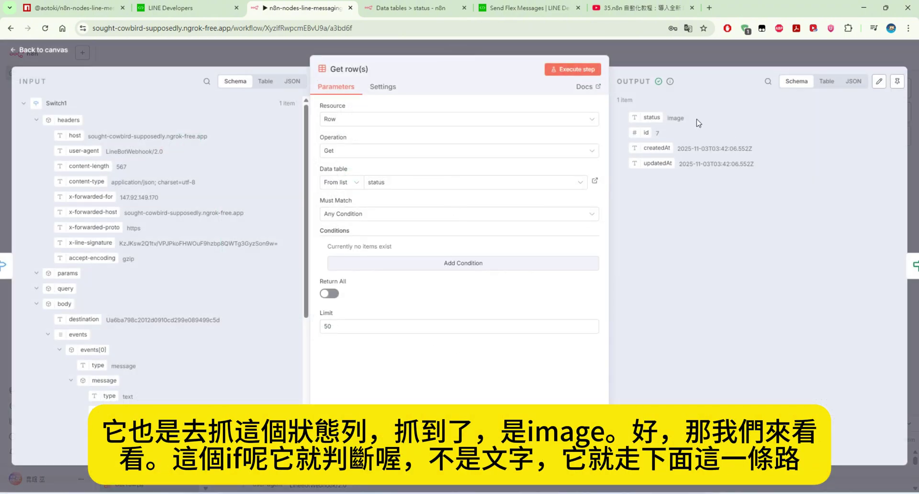
pyautogui.click(156, 47)
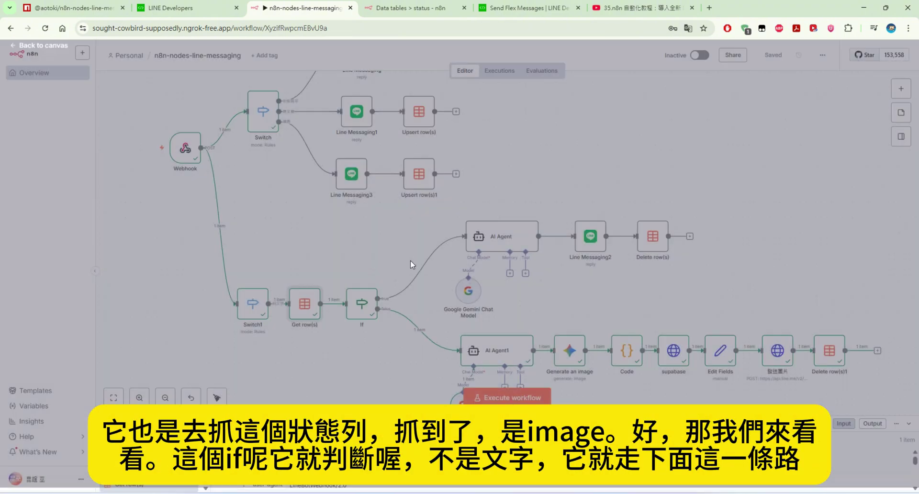
pyautogui.doubleClick(362, 303)
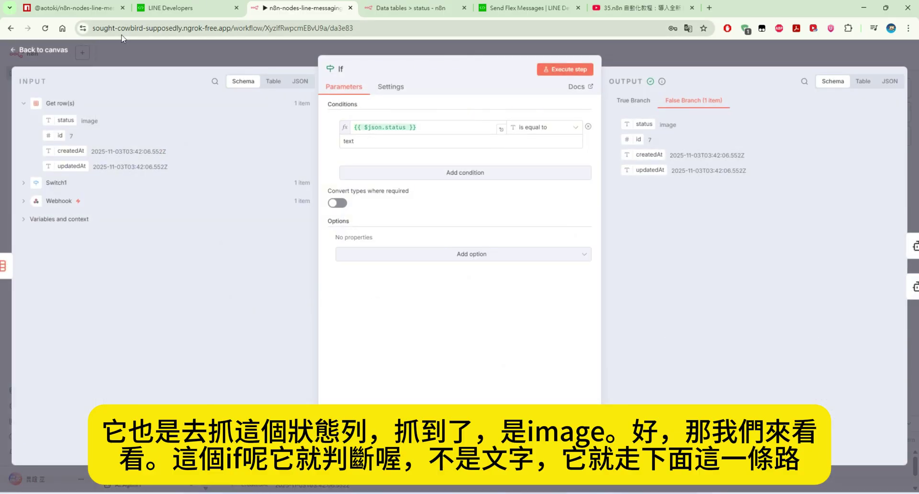
pyautogui.click(109, 48)
# Open the AI Agent1 node and examine its system message and the English drawing prompt in its output.
pyautogui.scroll(-3, 390, 332)
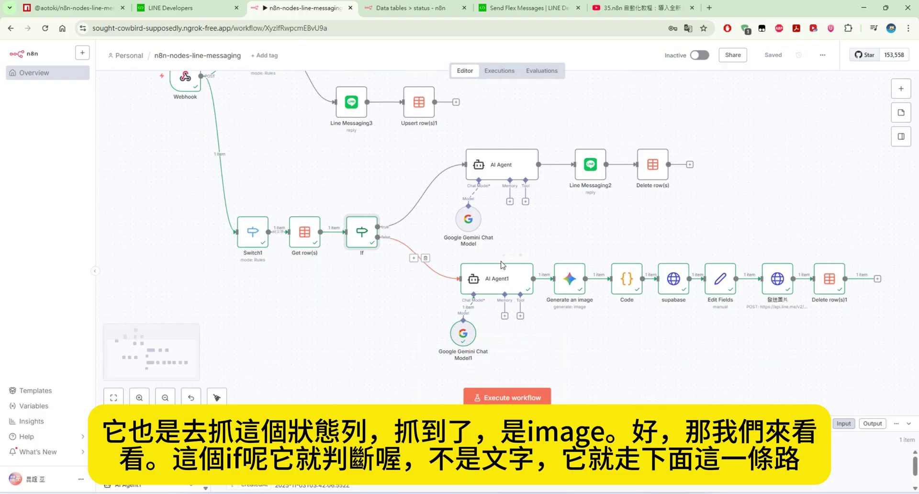
pyautogui.doubleClick(500, 276)
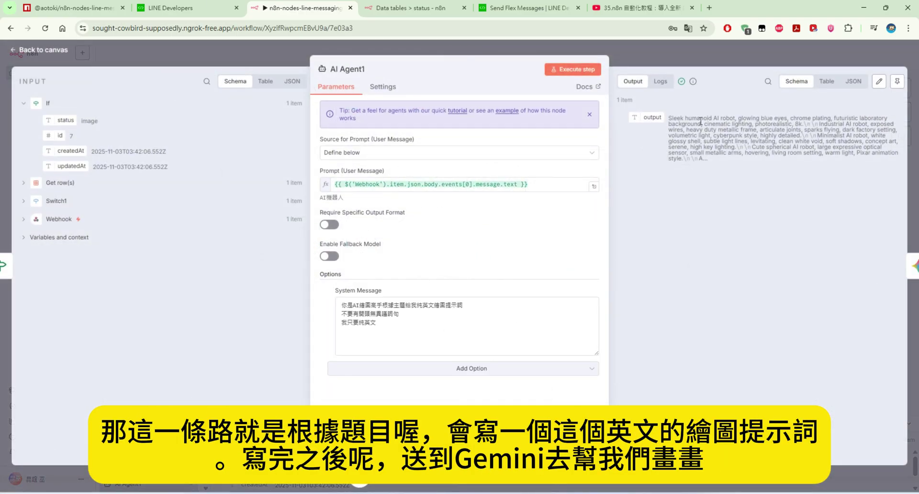
pyautogui.moveTo(672, 116); pyautogui.dragTo(770, 168)
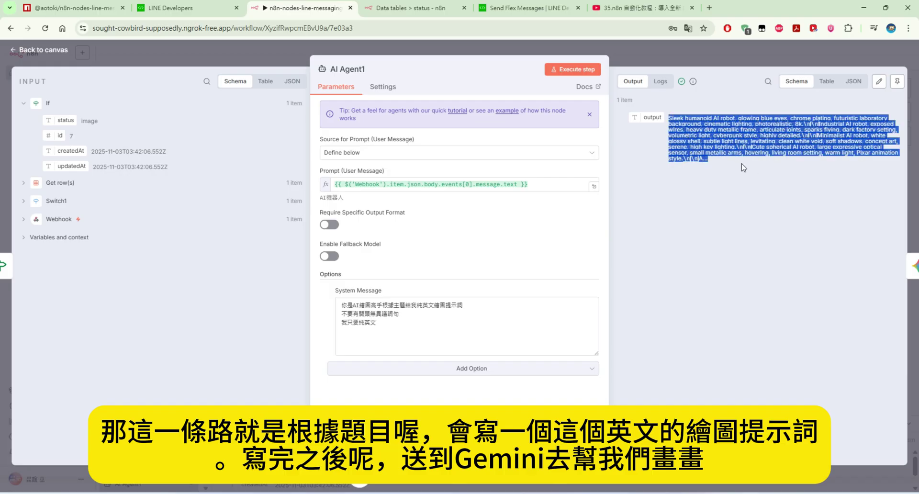
pyautogui.click(58, 48)
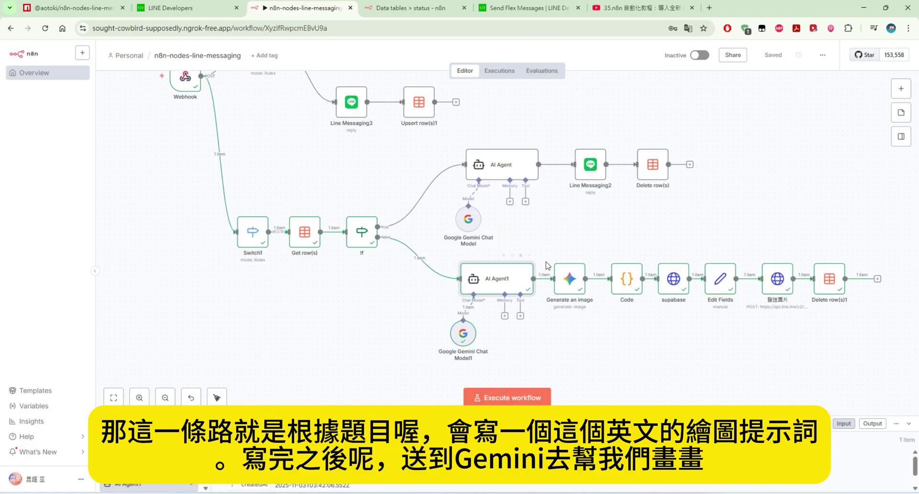
# Open the Generate an image node and view the output picture produced by the Gemini model.
pyautogui.doubleClick(578, 290)
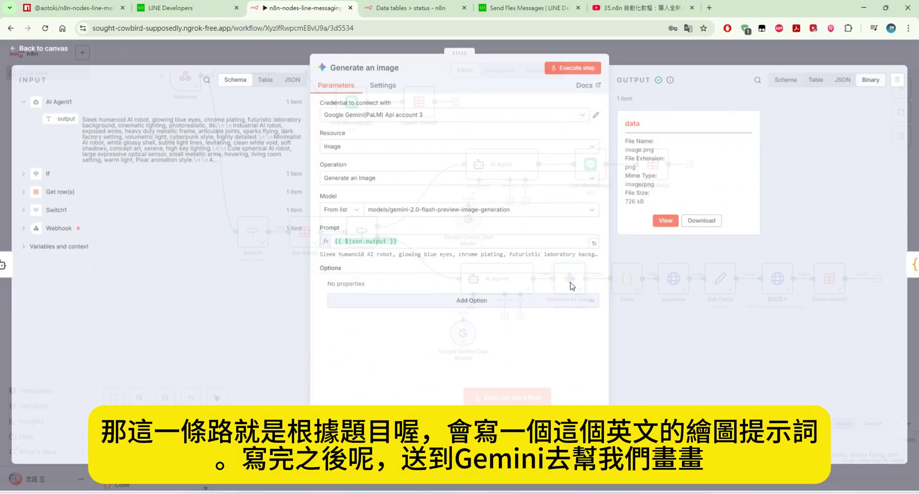
pyautogui.click(665, 222)
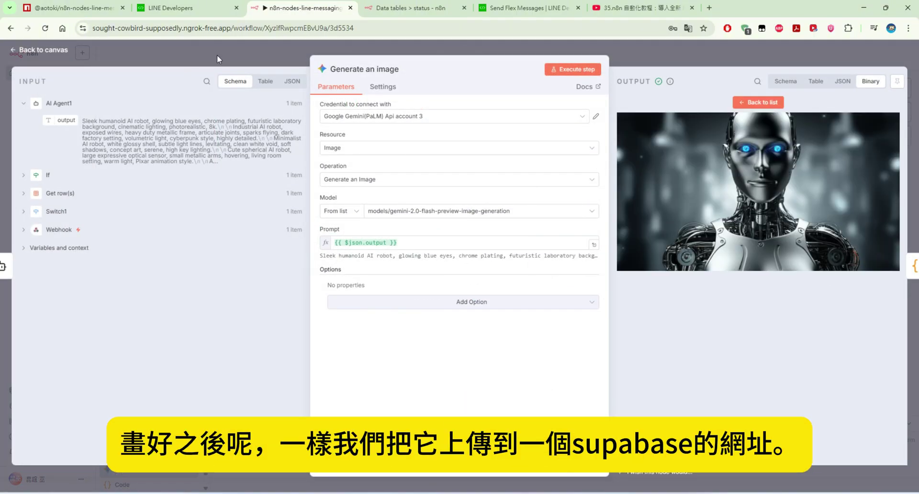
pyautogui.click(292, 65)
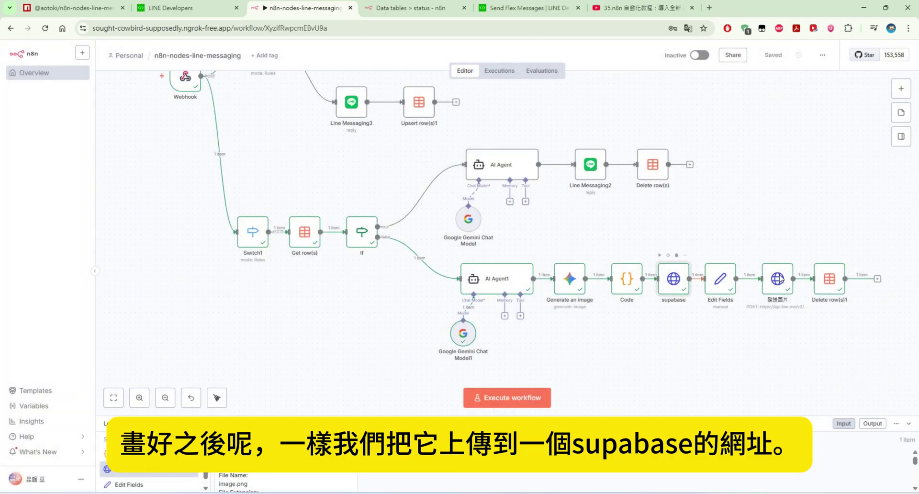
# Review the supabase node's upload request settings and look at the episode 15 Supabase tutorial on YouTube.
pyautogui.doubleClick(674, 283)
pyautogui.scroll(-1, 558, 211)
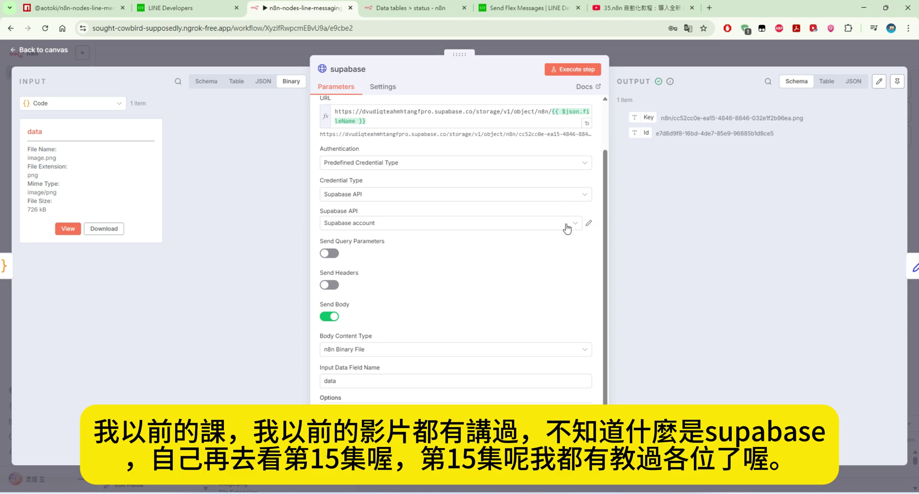
pyautogui.scroll(1, 567, 228)
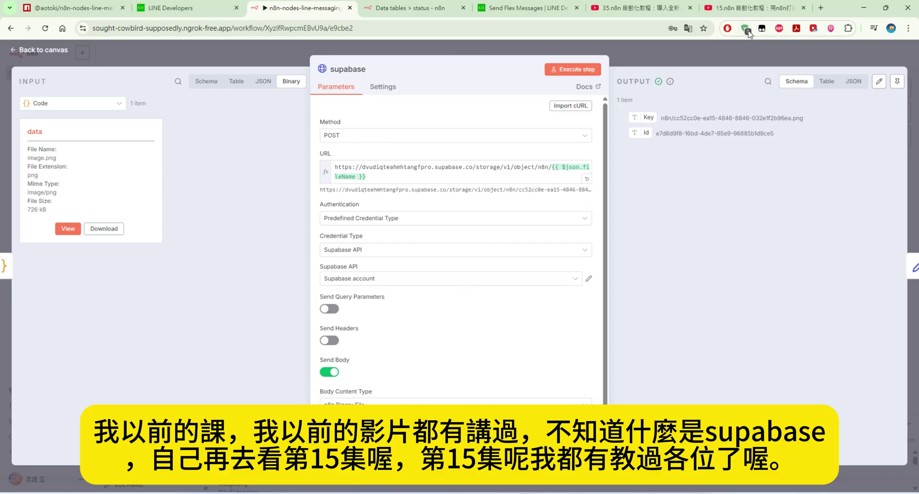
pyautogui.click(749, 8)
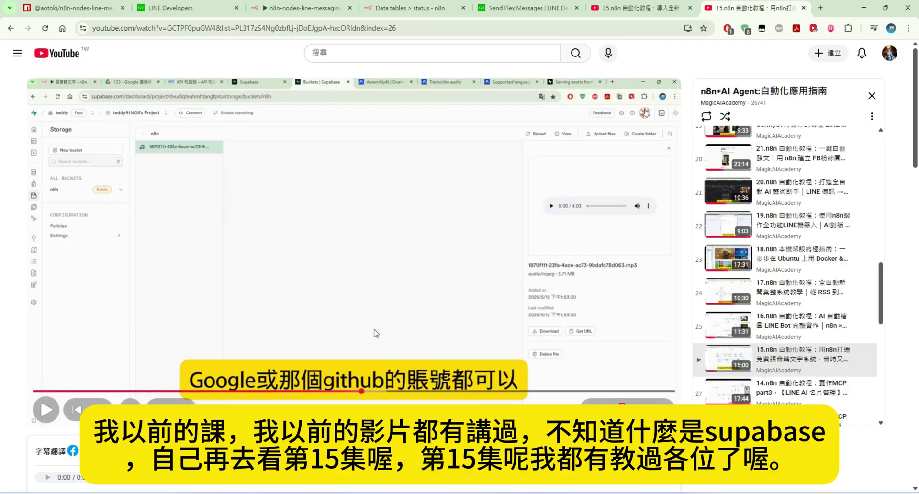
pyautogui.click(280, 9)
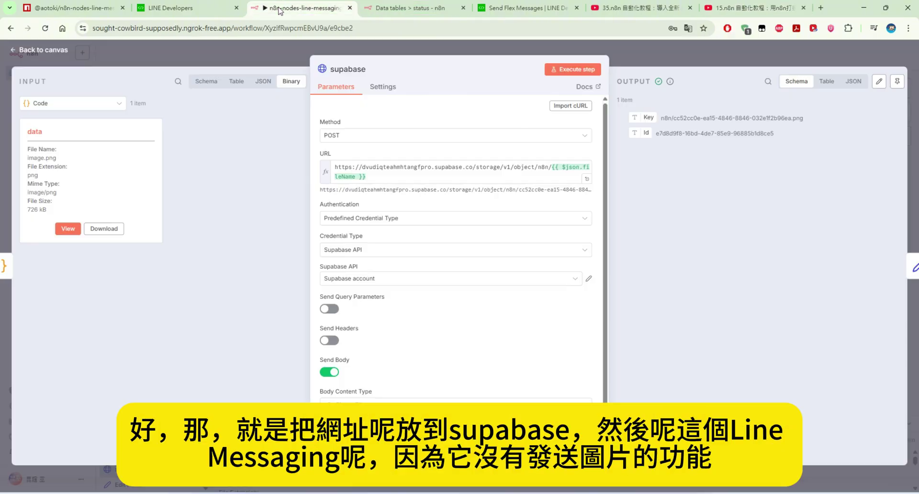
pyautogui.click(136, 52)
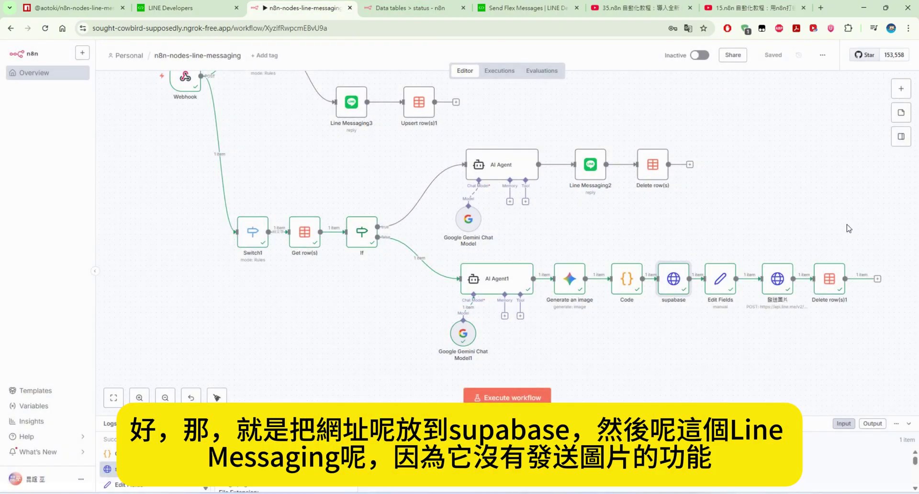
# Open the 發送圖片 HTTP request node and review its LINE push URL, header parameters and JSON body.
pyautogui.click(784, 282)
pyautogui.doubleClick(783, 283)
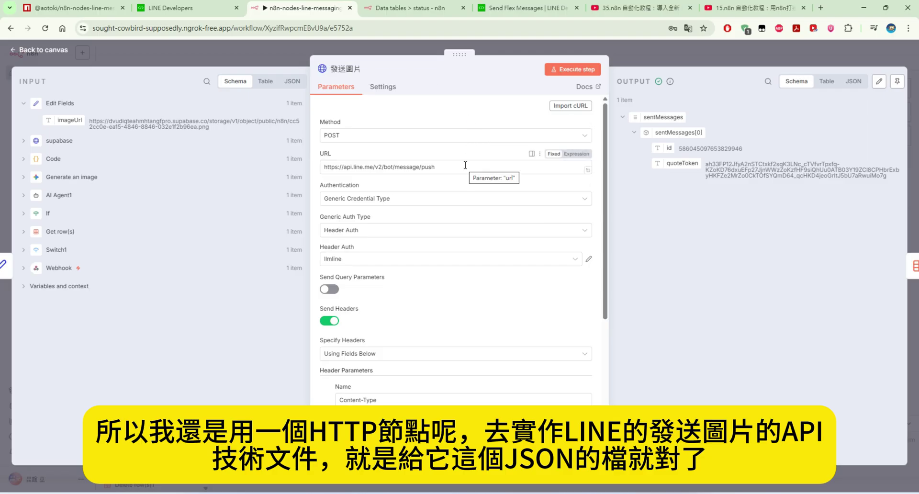
pyautogui.moveTo(465, 165); pyautogui.dragTo(312, 167)
pyautogui.scroll(-5, 510, 180)
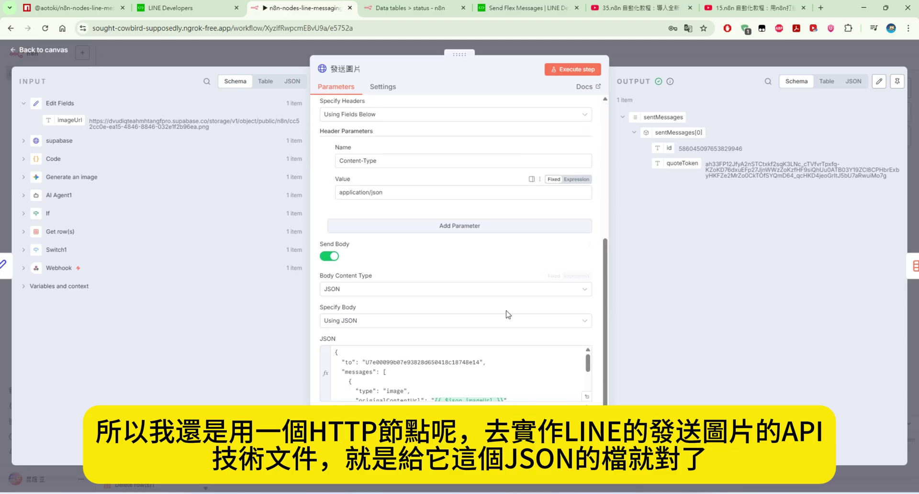
pyautogui.scroll(-3, 507, 376)
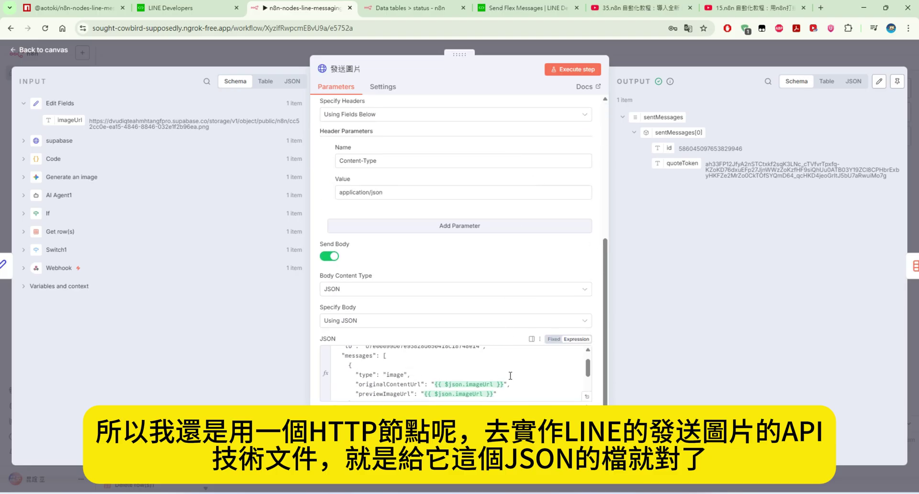
pyautogui.scroll(2, 510, 375)
pyautogui.scroll(2, 444, 371)
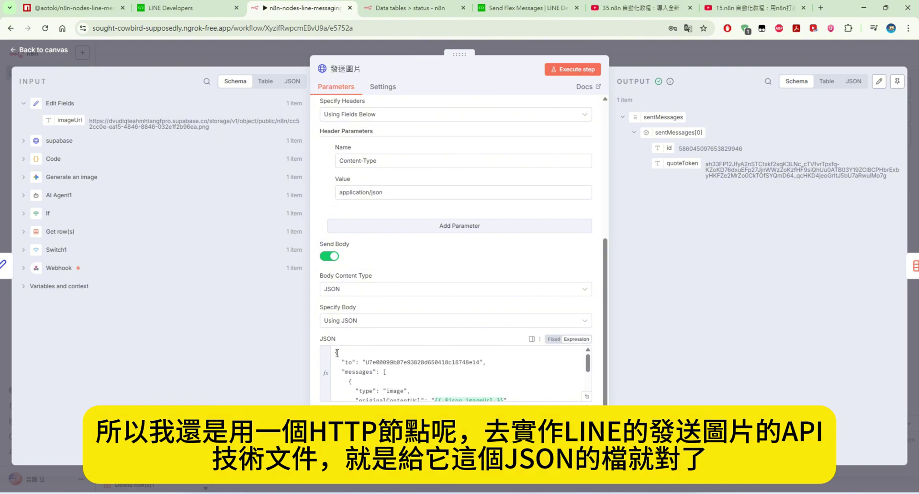
pyautogui.moveTo(337, 352); pyautogui.dragTo(497, 381)
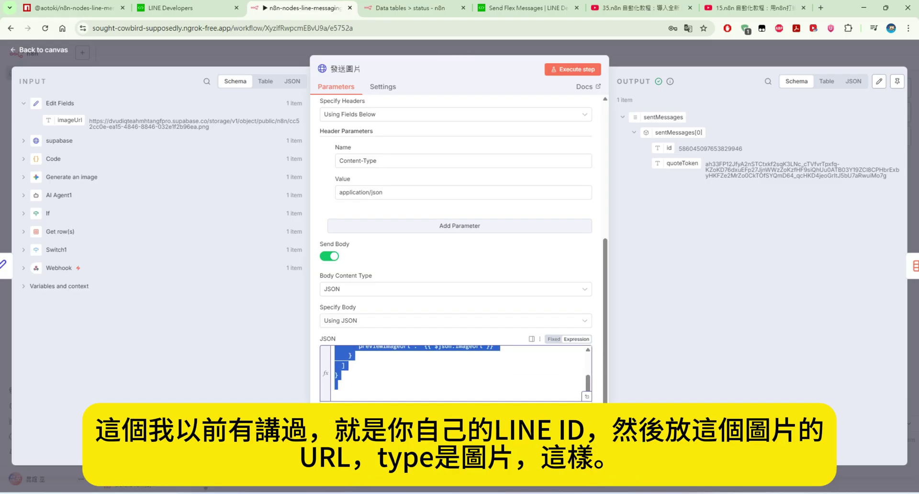
# Expand the 發送圖片 node's JSON body expression and examine the recipient ID, the image type and the picture URL fields.
pyautogui.click(587, 396)
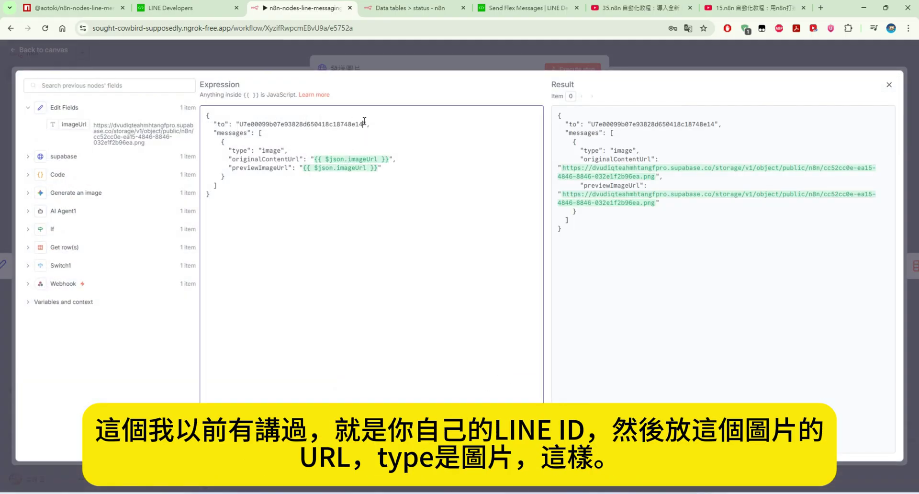
pyautogui.moveTo(364, 121); pyautogui.dragTo(241, 124)
pyautogui.click(392, 184)
pyautogui.moveTo(292, 148); pyautogui.dragTo(211, 150)
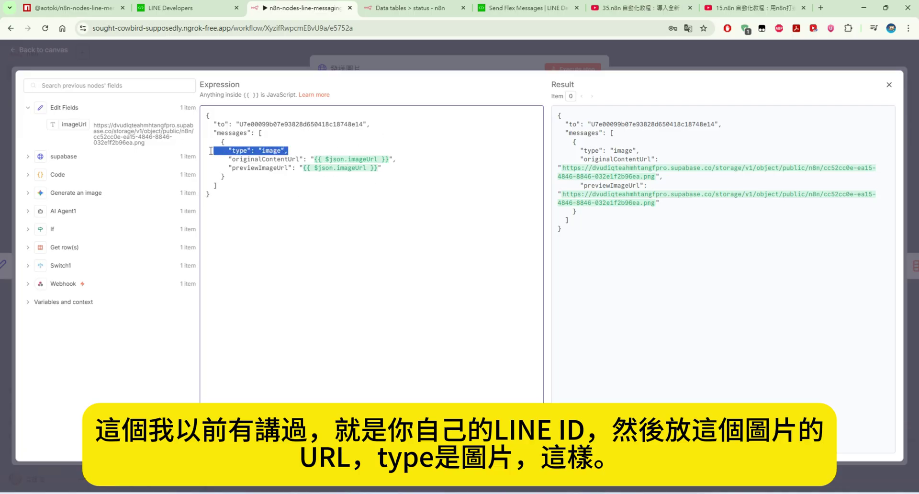
pyautogui.click(73, 59)
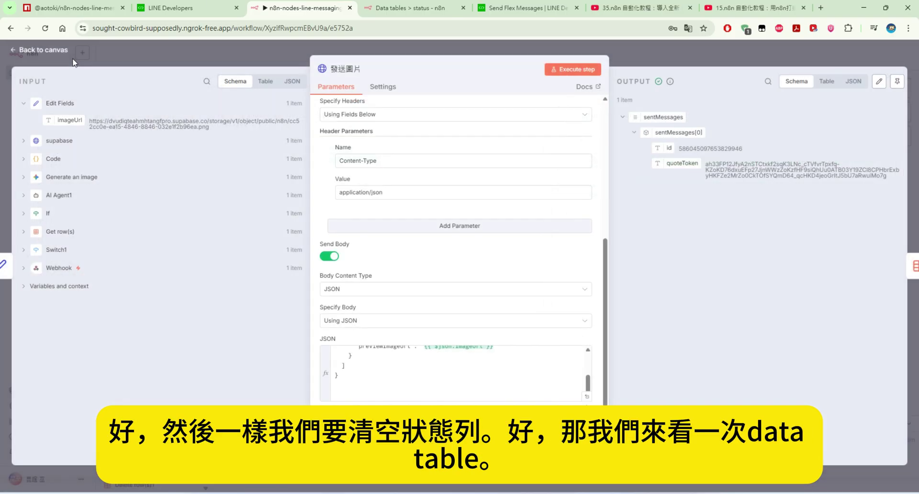
pyautogui.click(72, 58)
# Inspect the Delete row(s)1 node's condition settings and reload the status data table to check its rows.
pyautogui.doubleClick(831, 281)
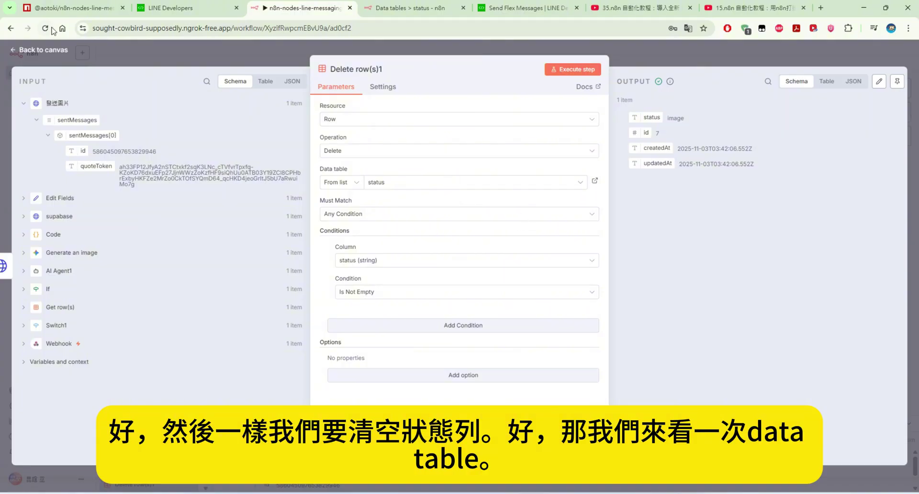
pyautogui.click(120, 55)
pyautogui.click(406, 8)
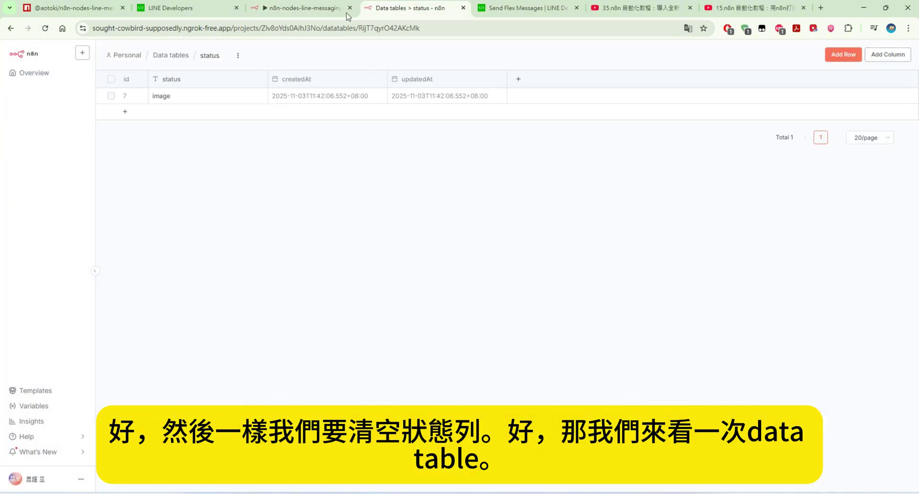
pyautogui.click(45, 28)
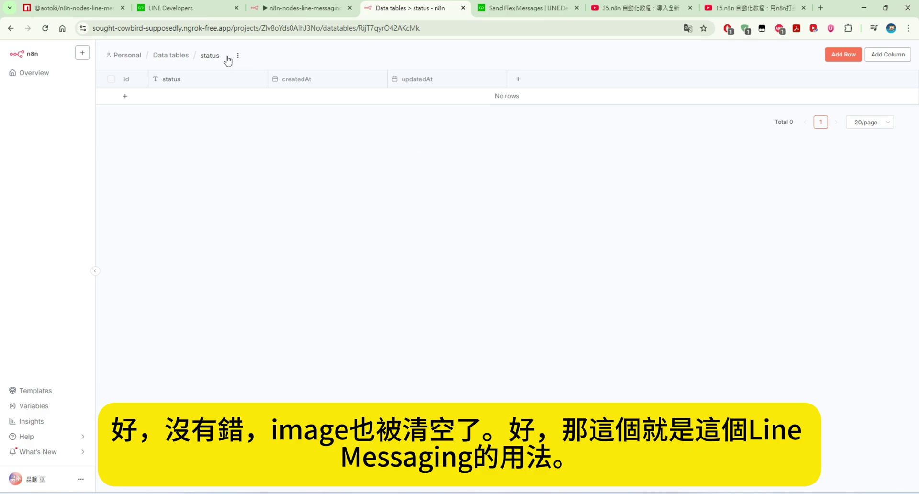
# Return to the workflow and inspect the Line Messaging2 node's reply text expression.
pyautogui.click(297, 8)
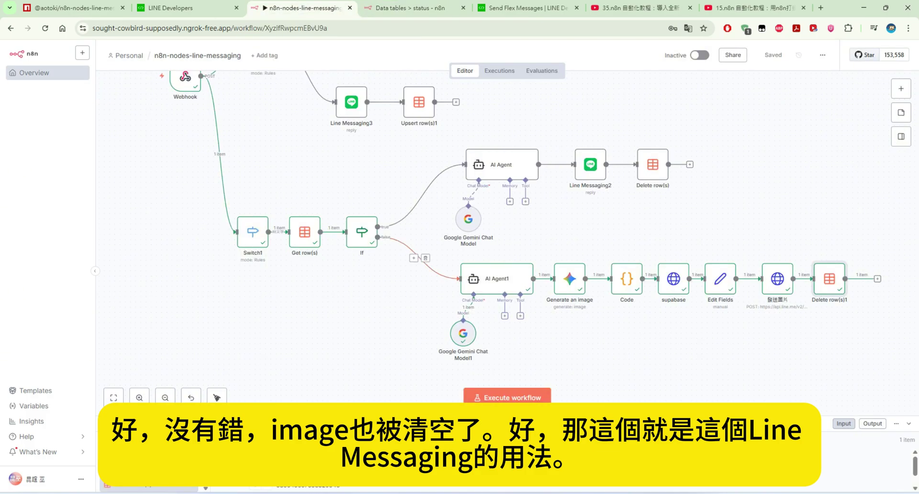
pyautogui.doubleClick(593, 170)
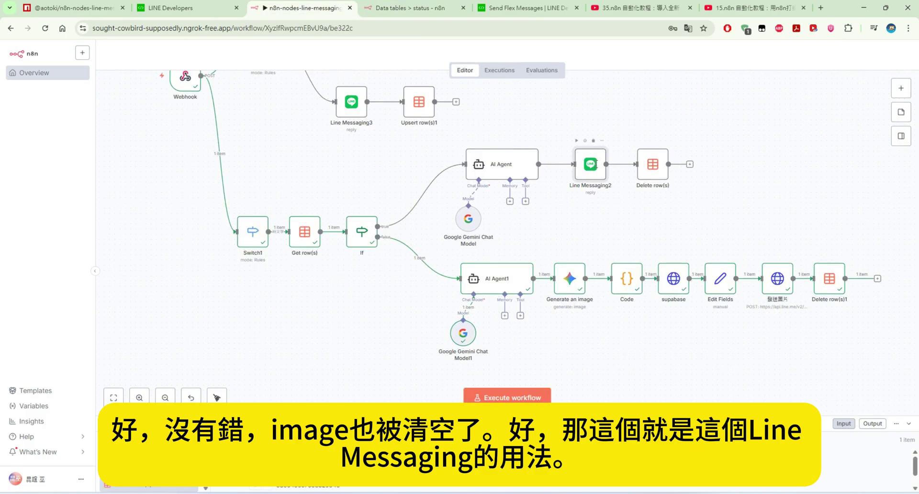
pyautogui.tripleClick(476, 259)
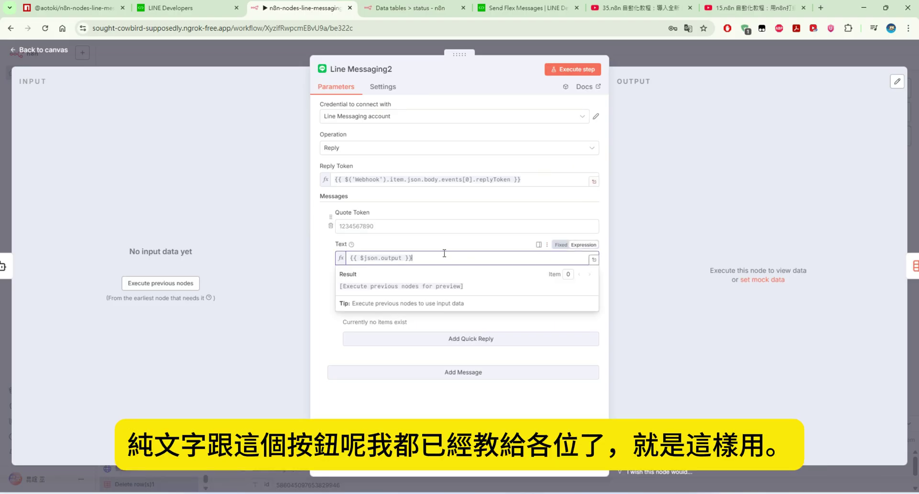
pyautogui.click(147, 51)
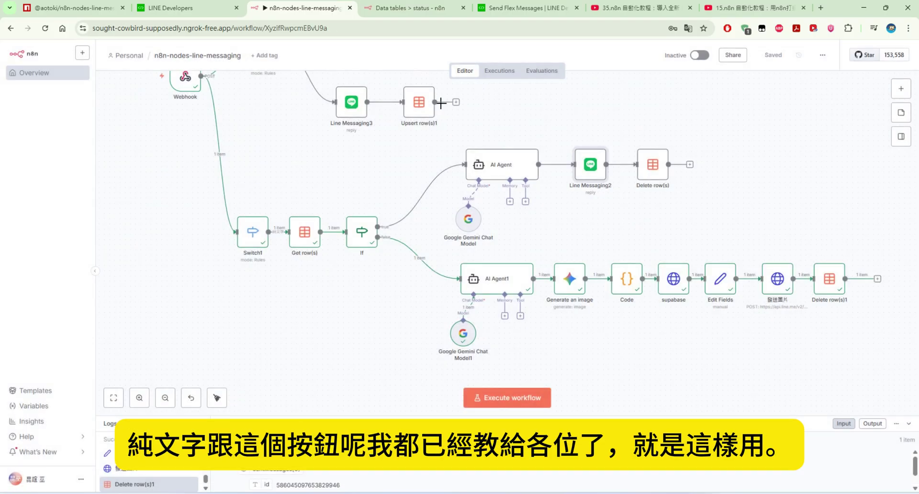
# Open the Line Messaging node after the first Switch and read through its Flex Message JSON, including the button definitions.
pyautogui.scroll(5, 441, 102)
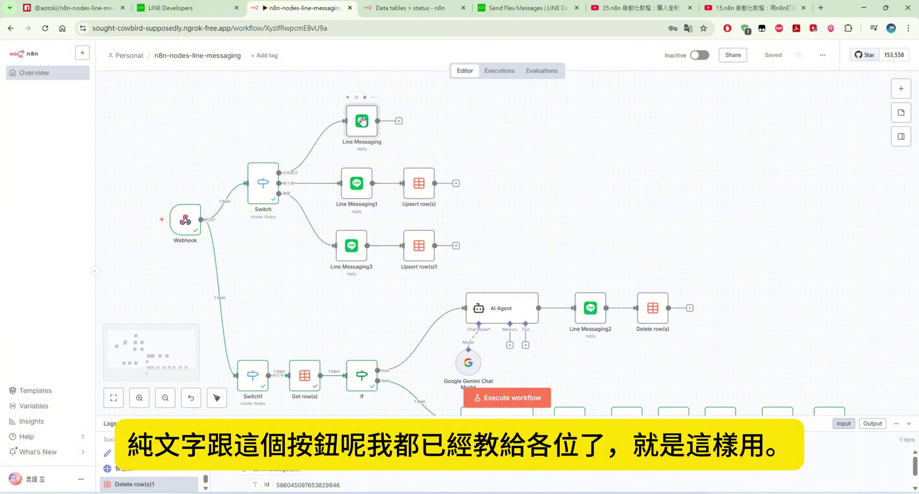
pyautogui.doubleClick(362, 121)
pyautogui.scroll(-8, 485, 311)
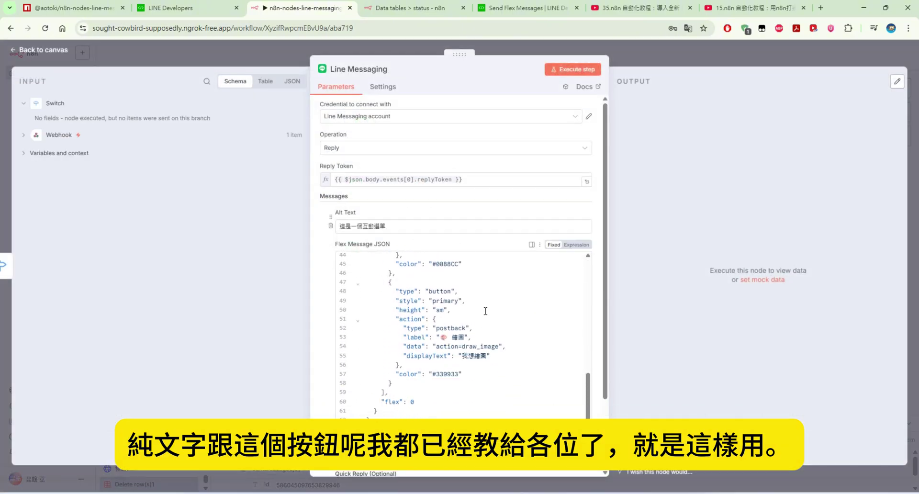
pyautogui.scroll(-1, 485, 311)
pyautogui.scroll(5, 485, 311)
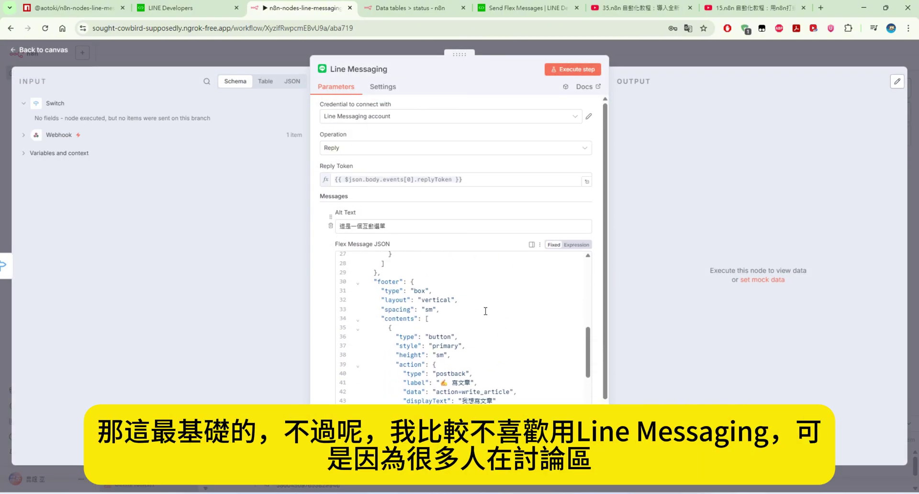
pyautogui.scroll(8, 485, 311)
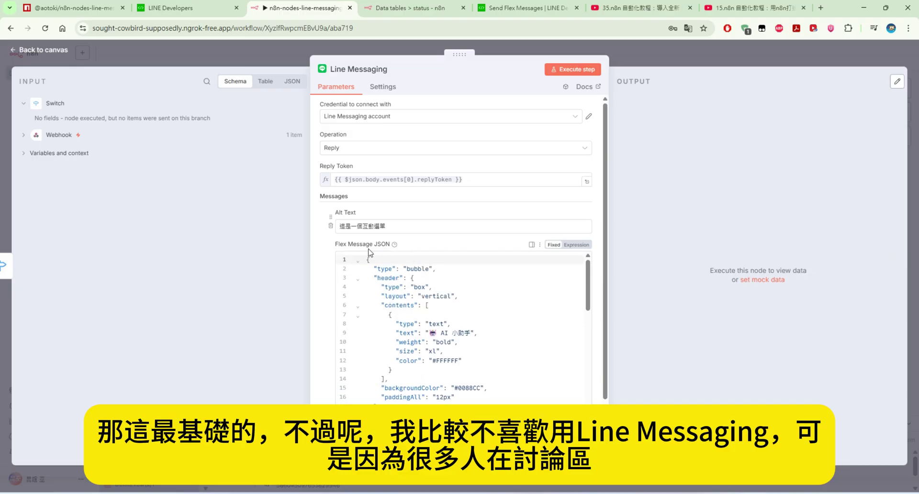
pyautogui.moveTo(368, 256); pyautogui.dragTo(526, 485)
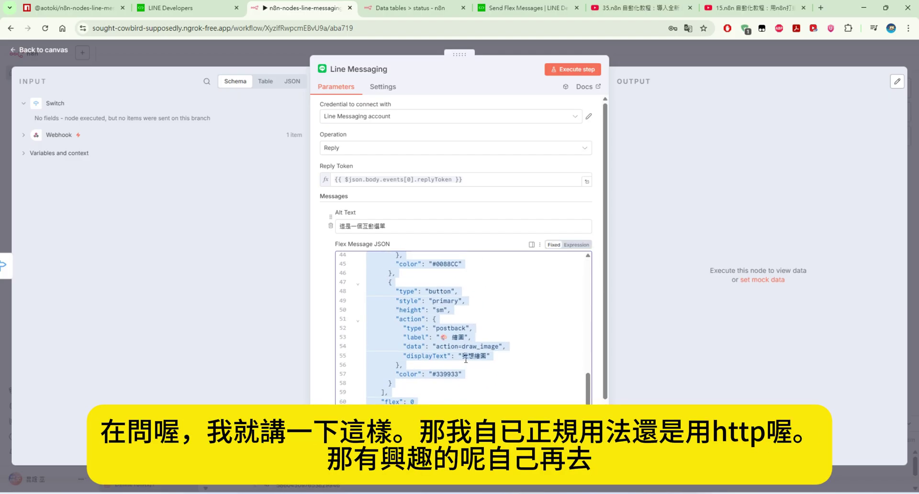
pyautogui.scroll(12, 443, 305)
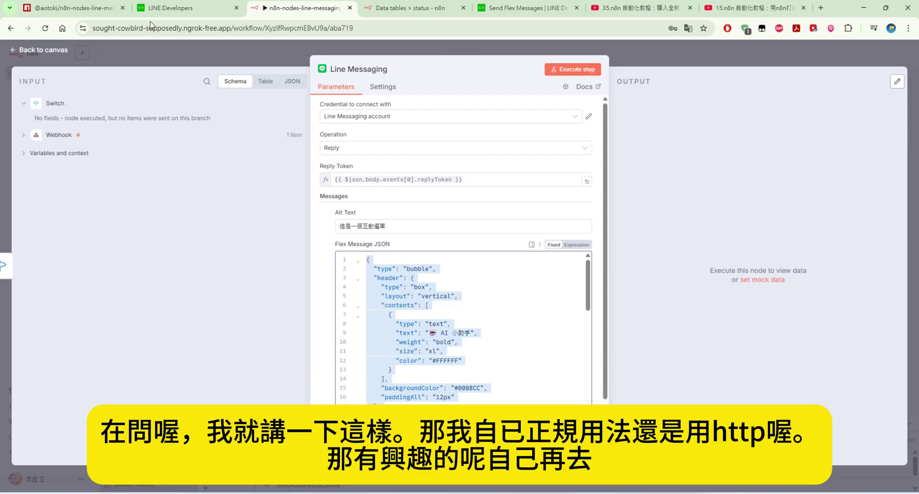
pyautogui.click(120, 55)
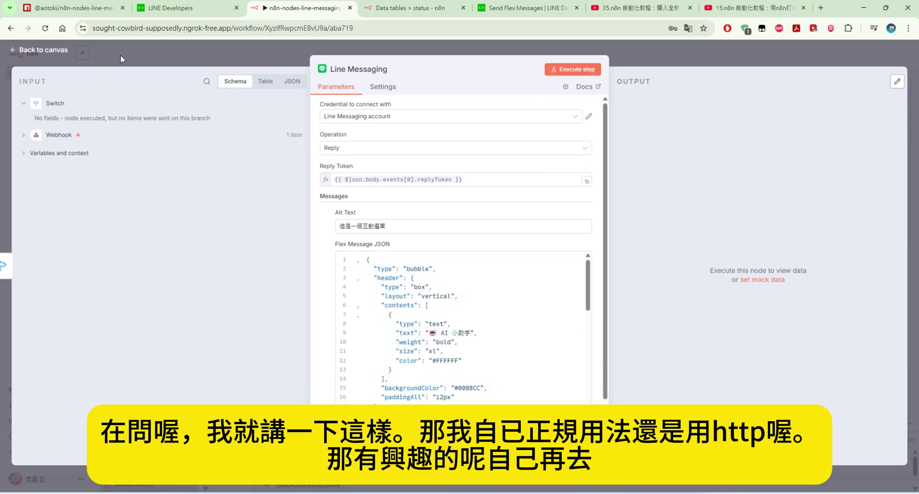
pyautogui.click(119, 54)
pyautogui.click(87, 10)
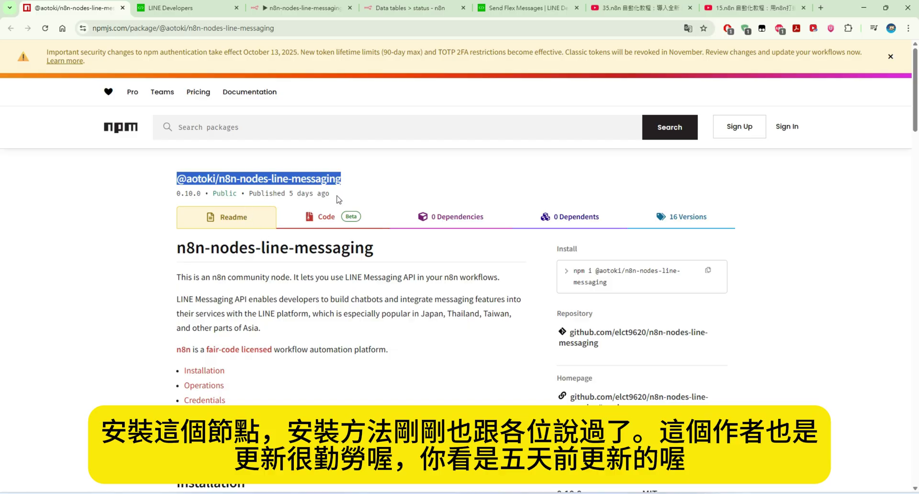
pyautogui.moveTo(330, 194); pyautogui.dragTo(249, 196)
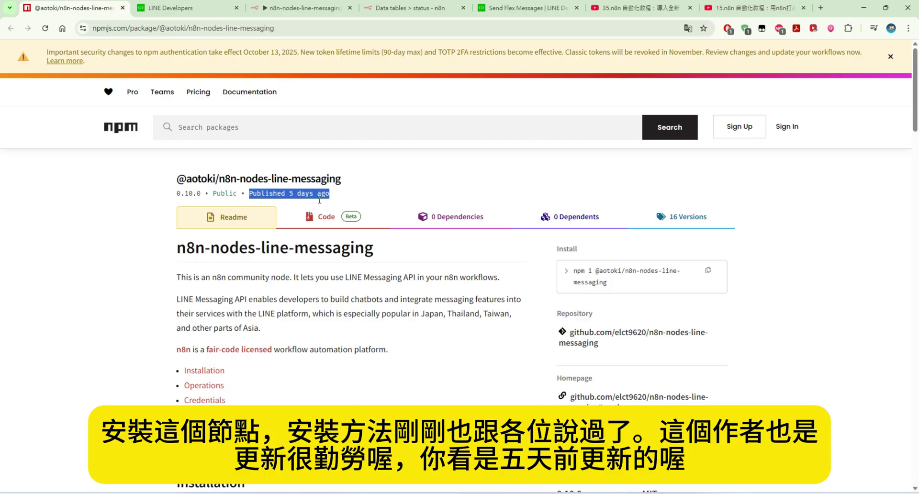
pyautogui.click(291, 8)
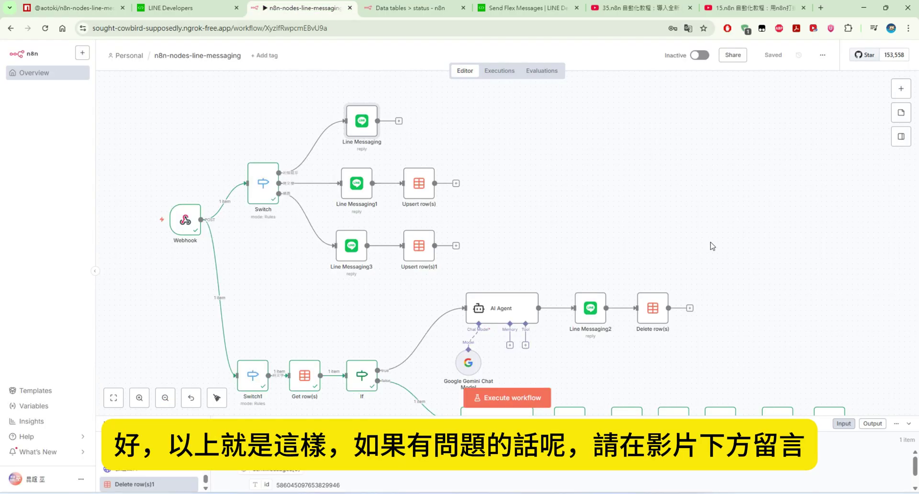